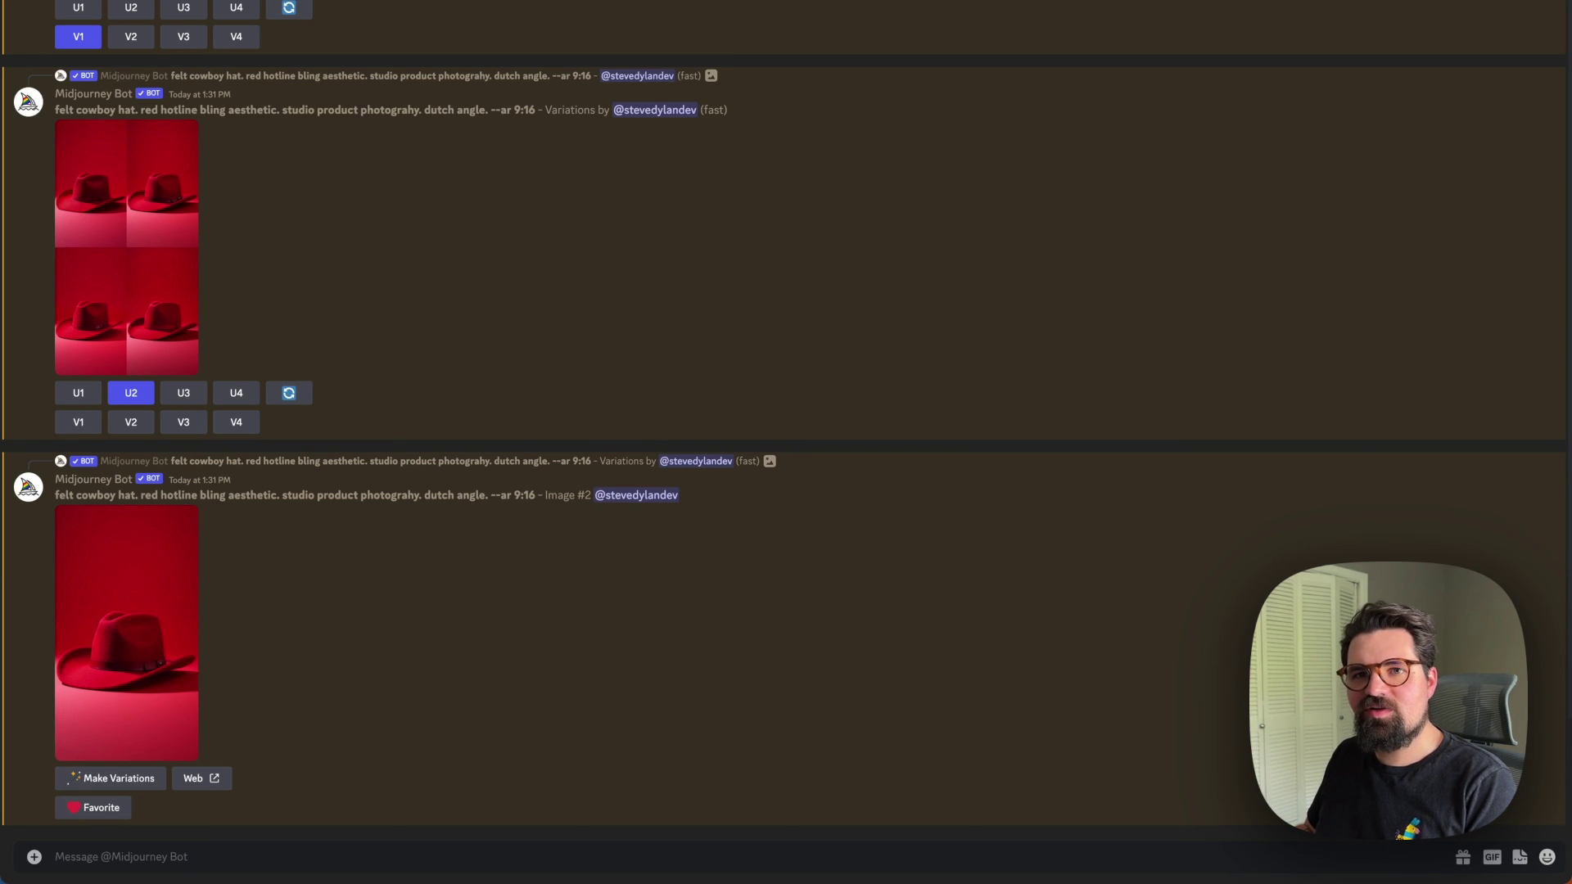
Use /imagine to request a purple hotline bling cowboy hat, studio product photography, --ar 9:16.
left_click(212, 851)
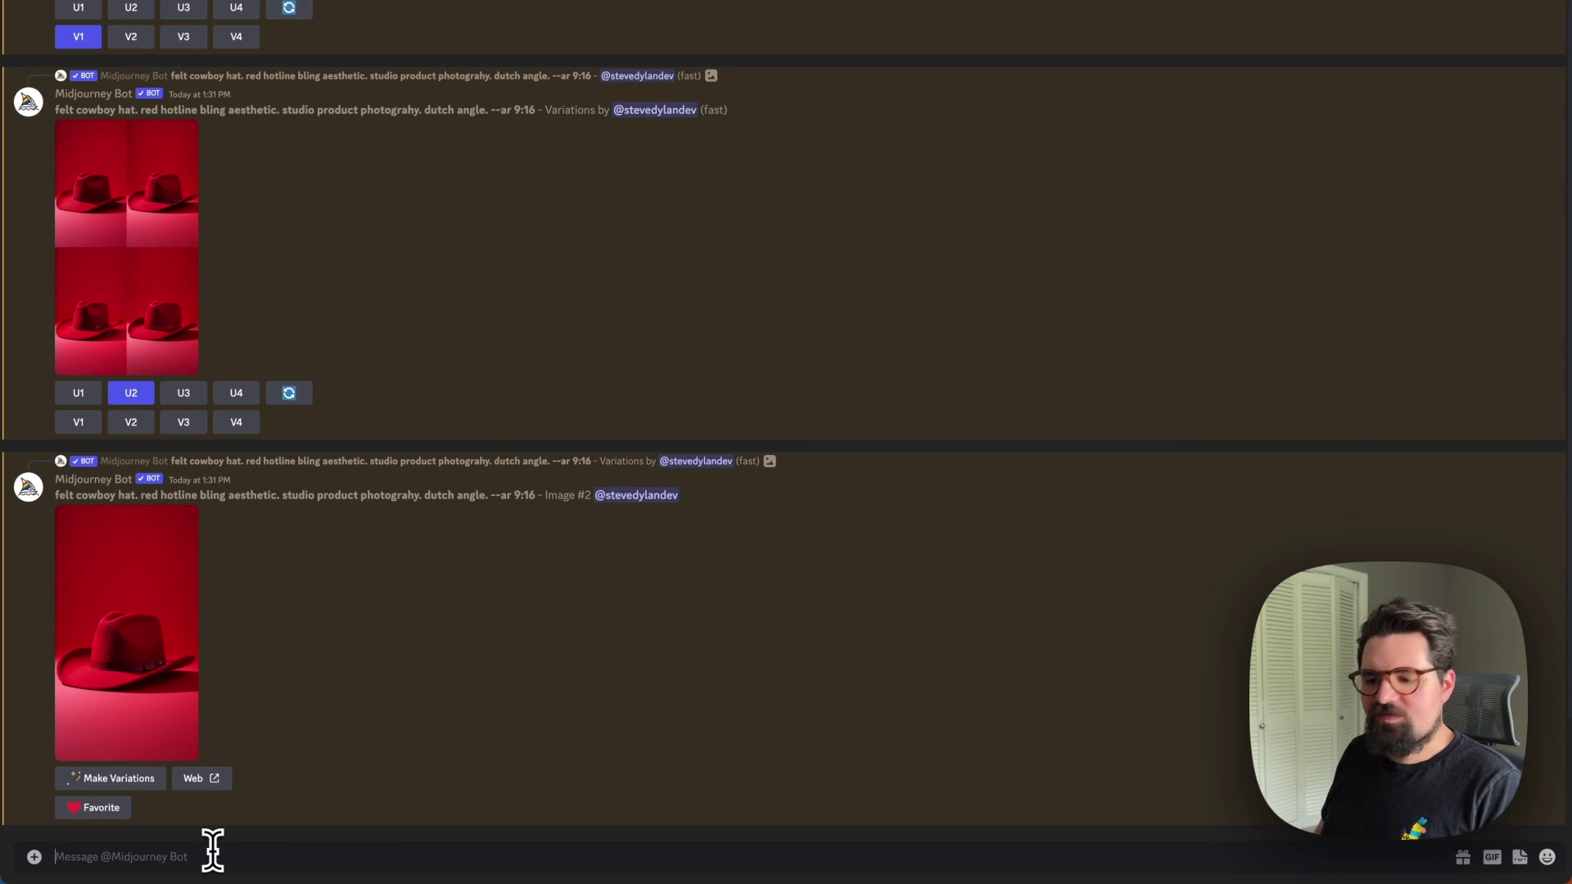
type("/")
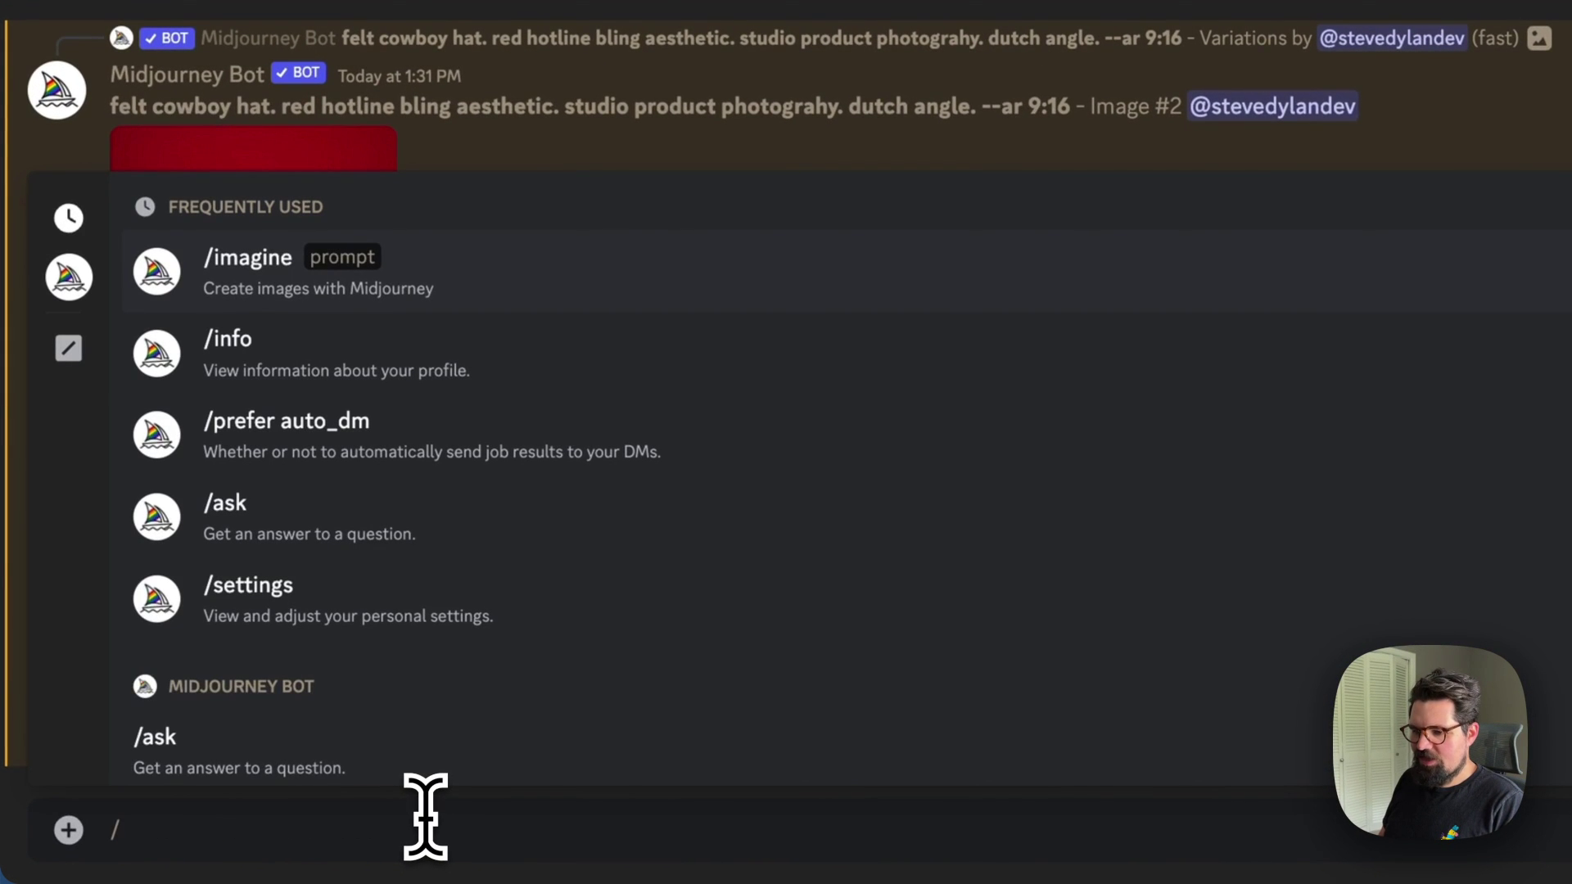
key("Return")
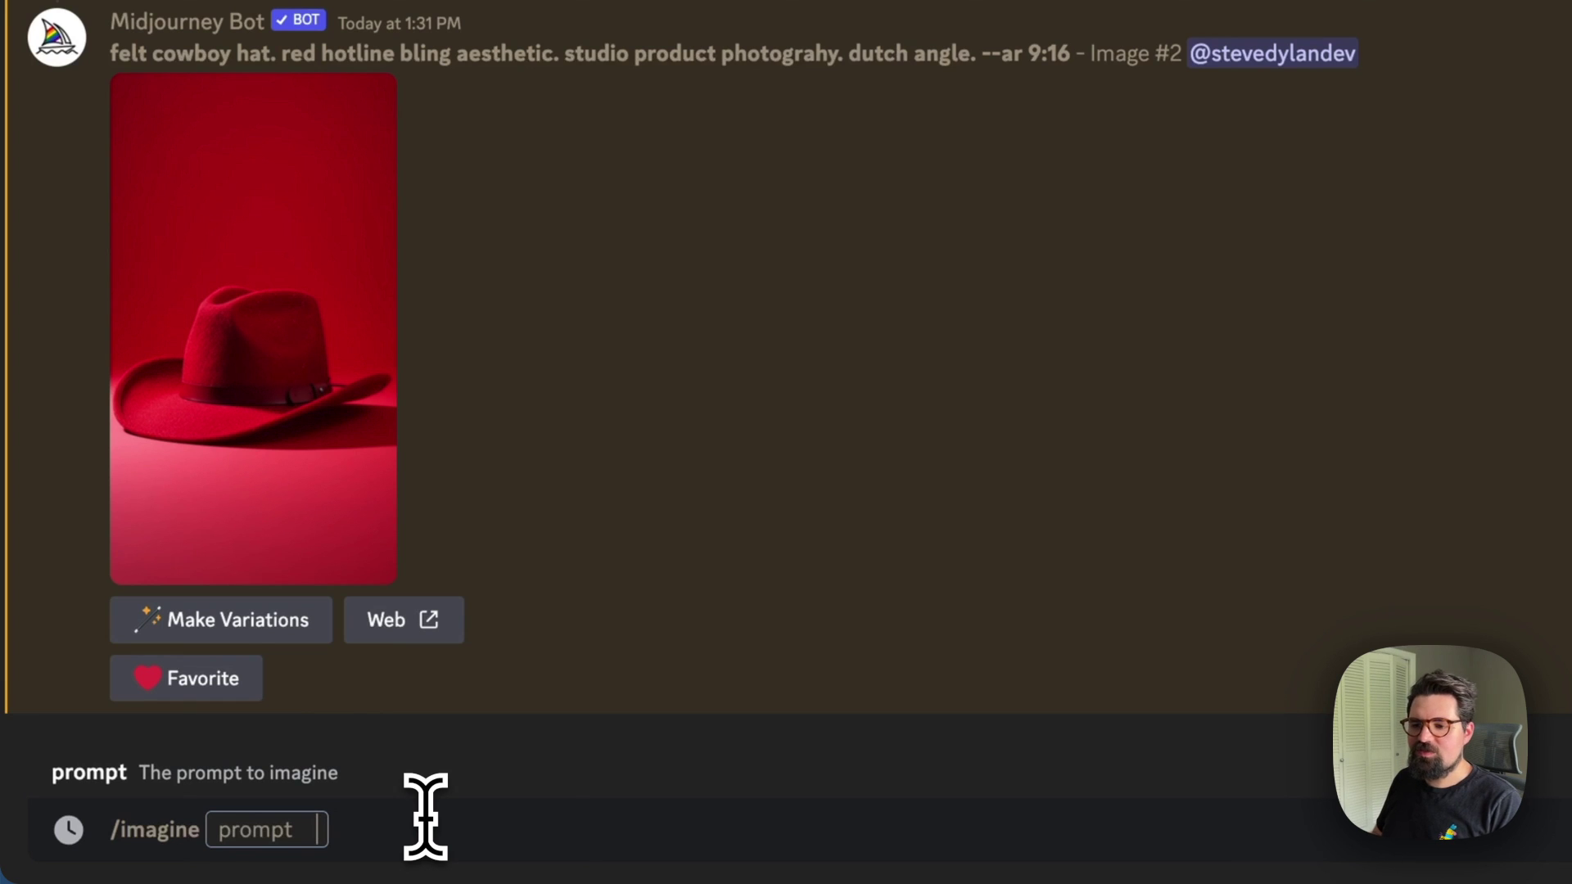
type("cowboy hat purple hotline bling aesthetic. studio product photography. --ar 9:16")
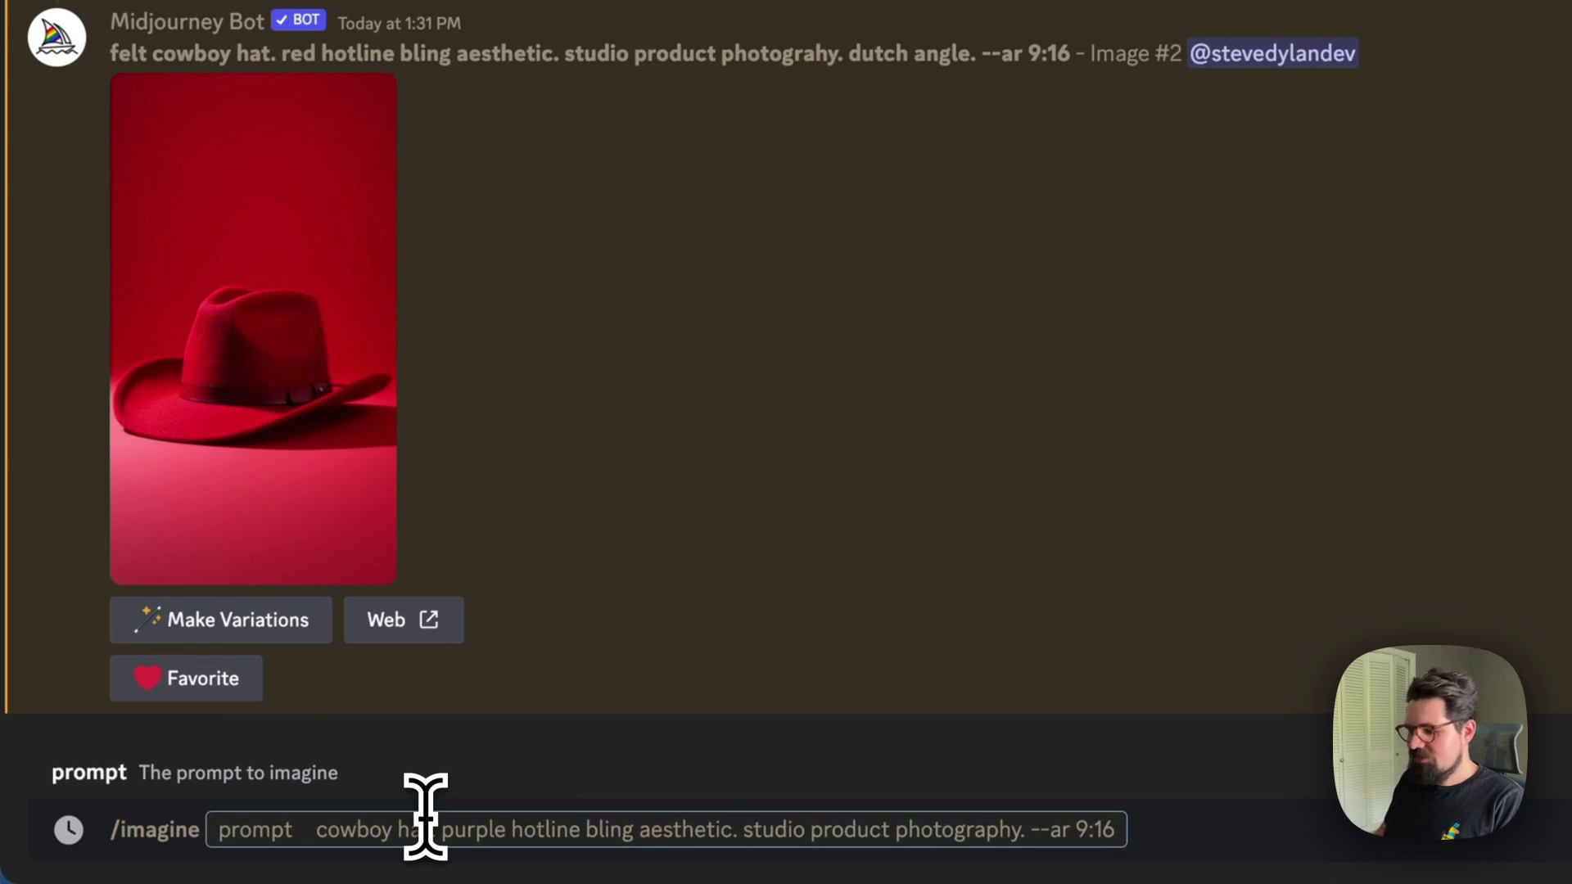
key("Return")
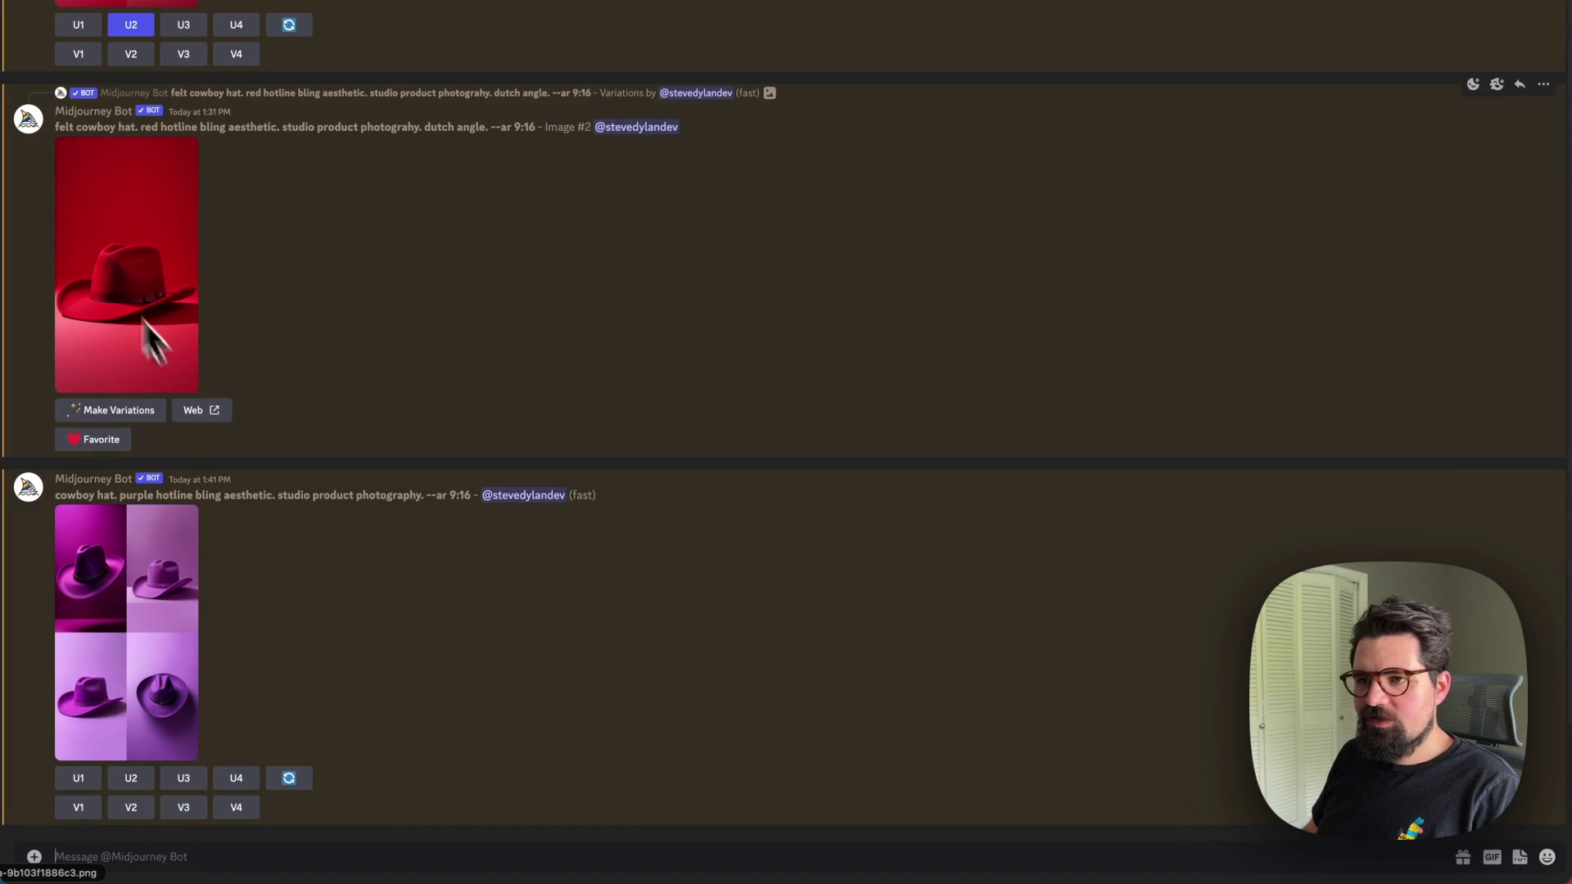
Make variations of purple hat image 2 (V2), then upscale variation 3 (U3).
scroll(171, 565, "up", 5)
scroll(170, 567, "up", 5)
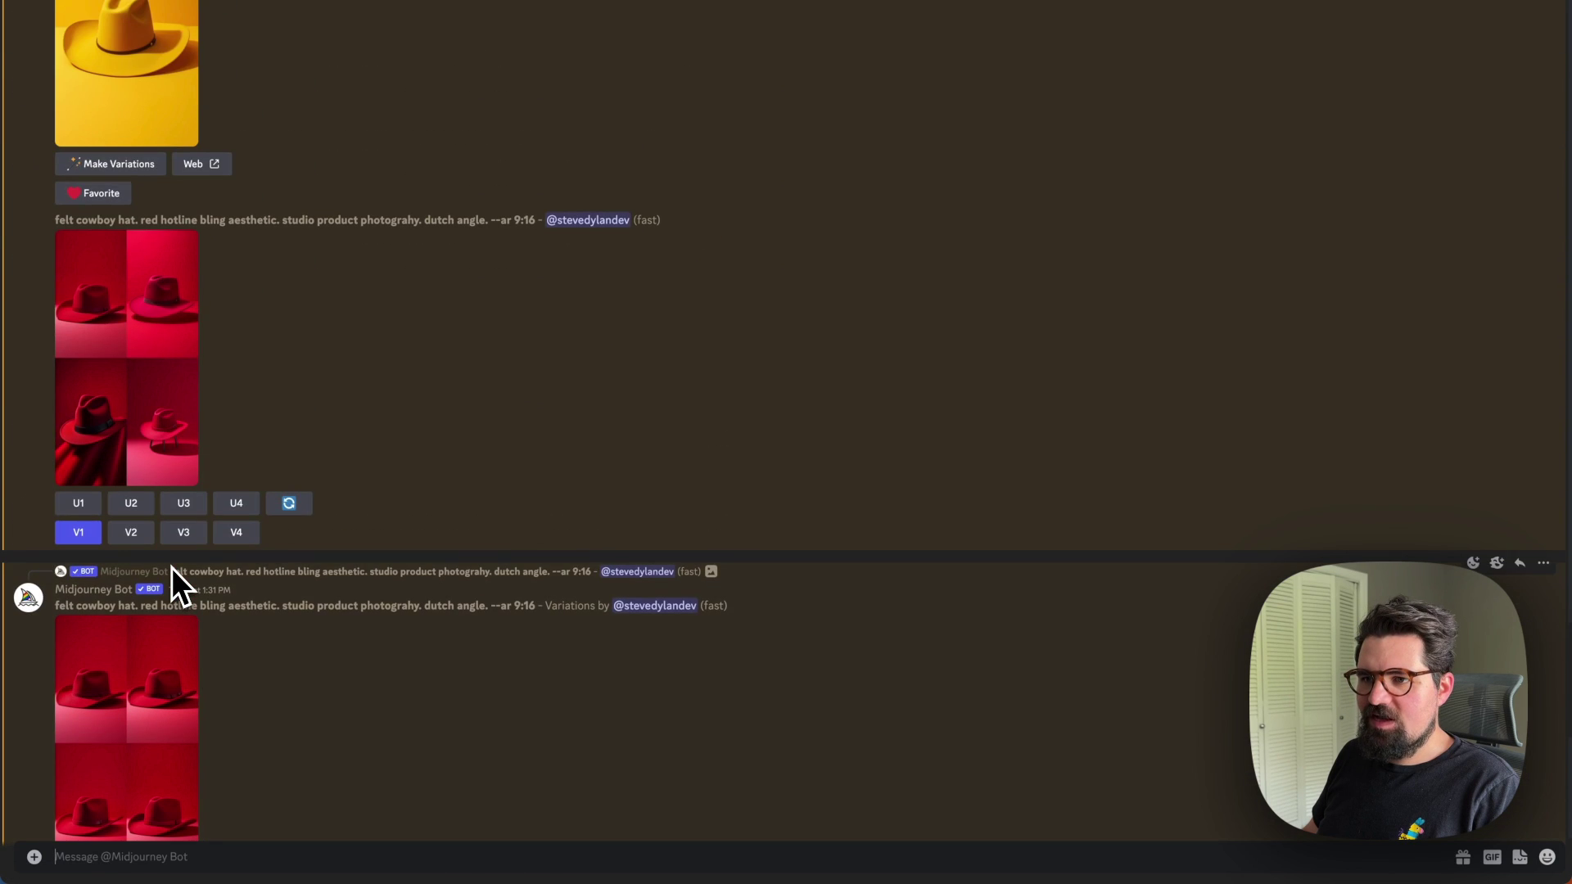
scroll(170, 573, "down", 10)
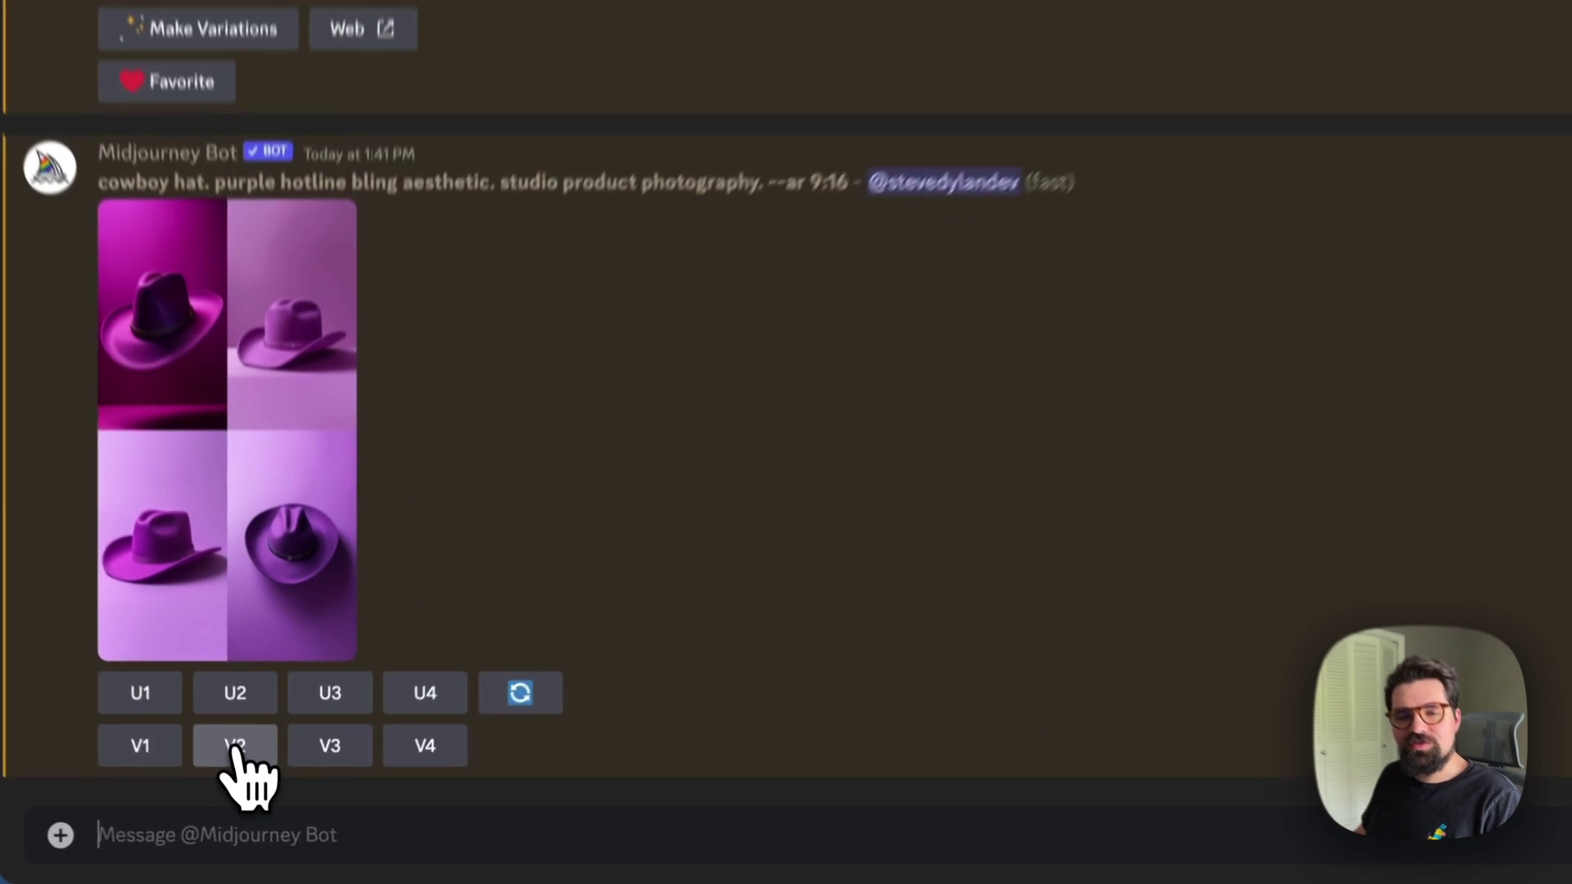
left_click(236, 747)
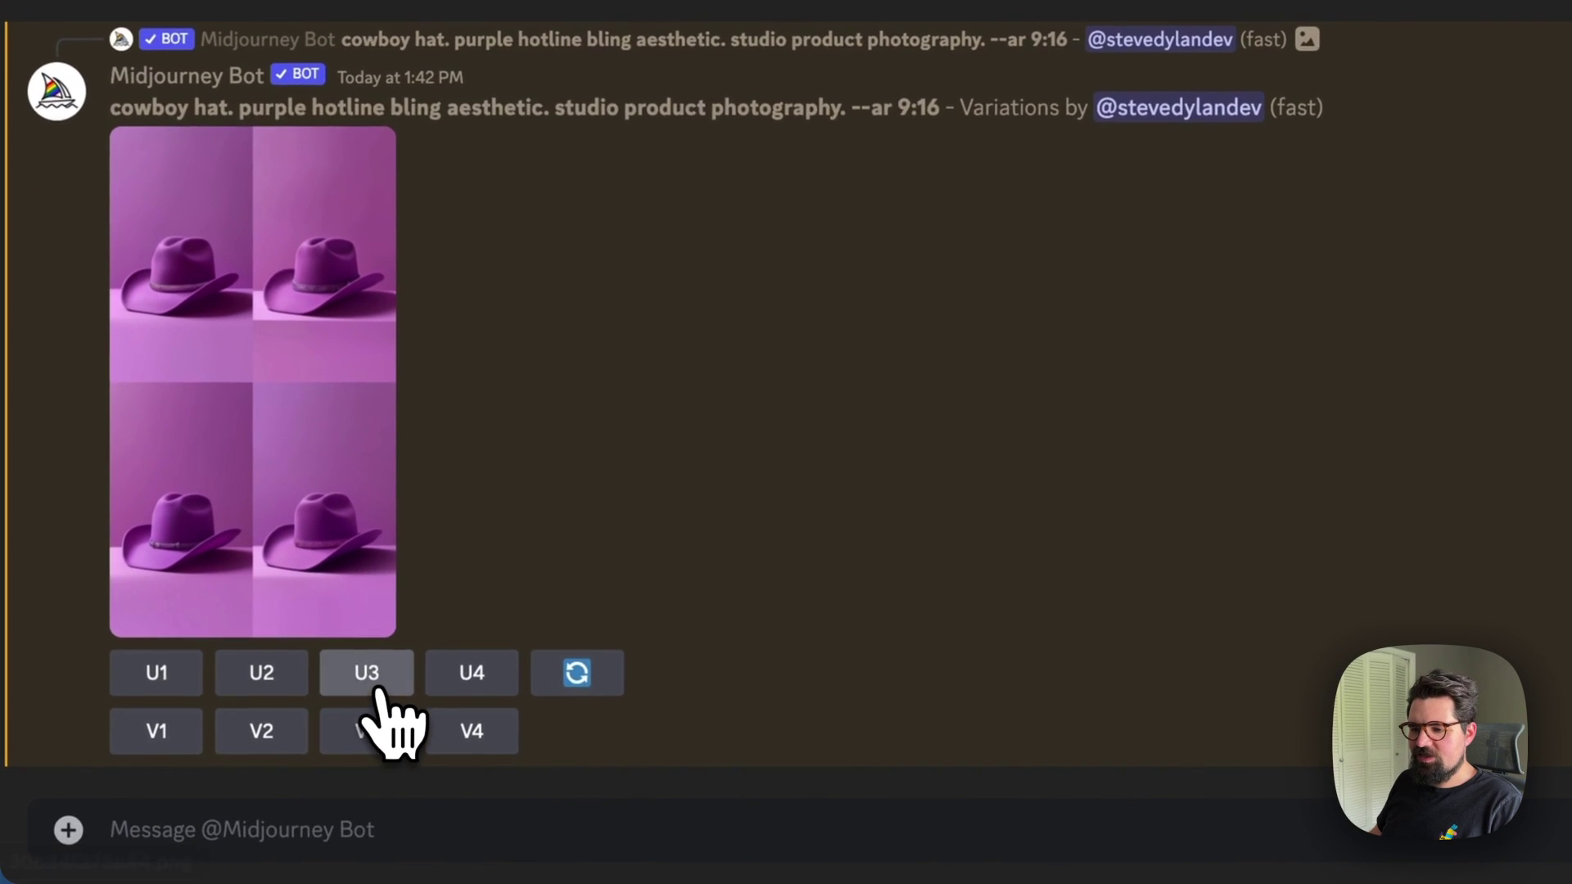
left_click(376, 689)
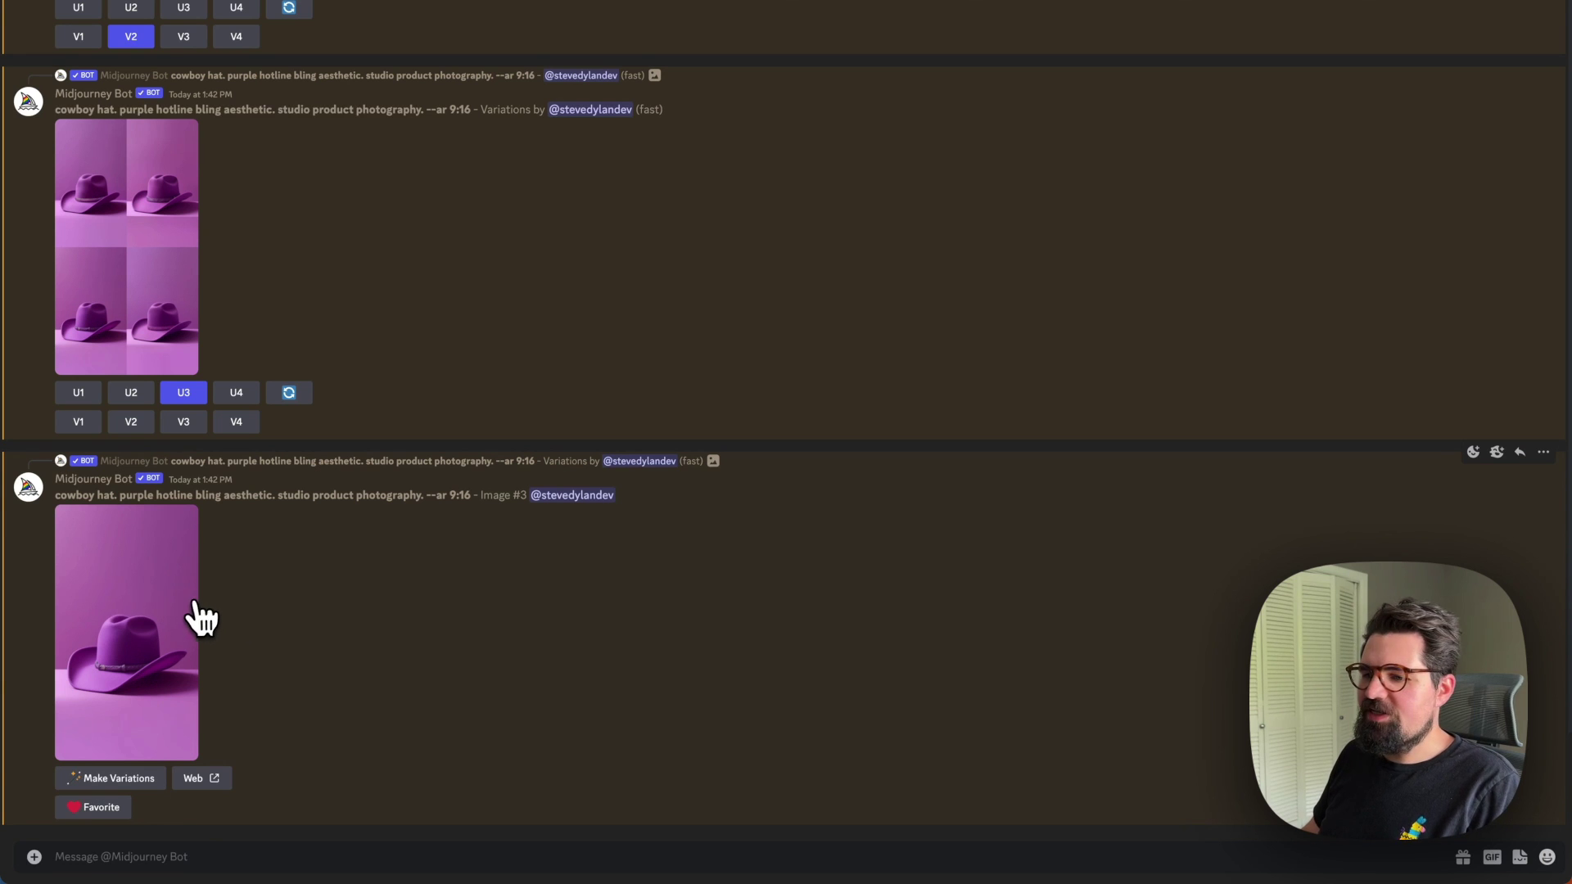
Open the upscaled purple cowboy hat at full size and save it with Save Image As.
left_click(160, 615)
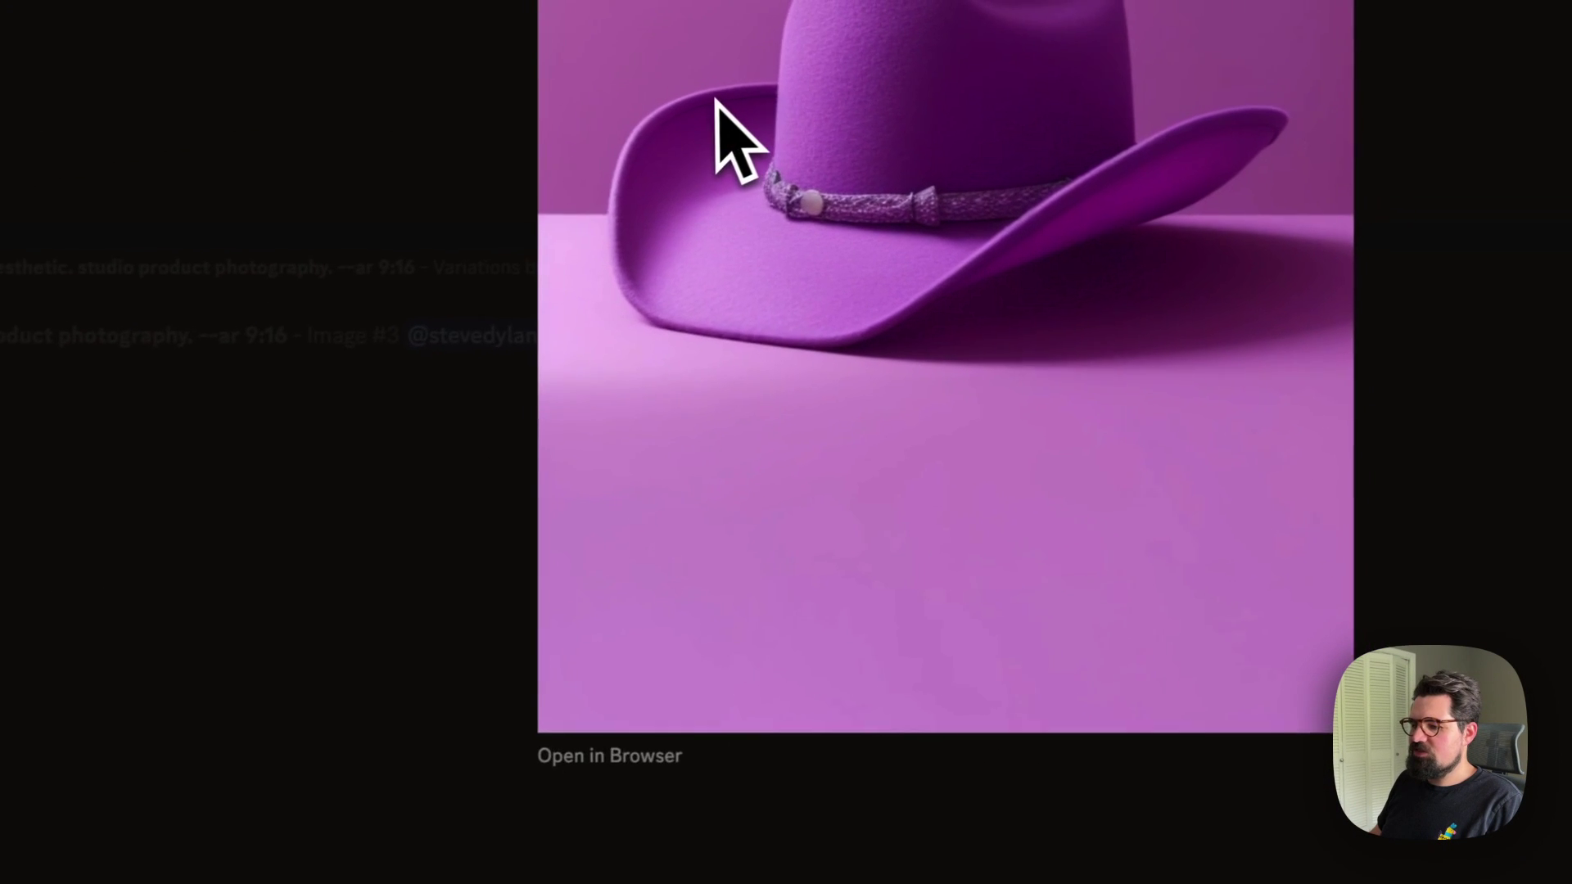
right_click(830, 55)
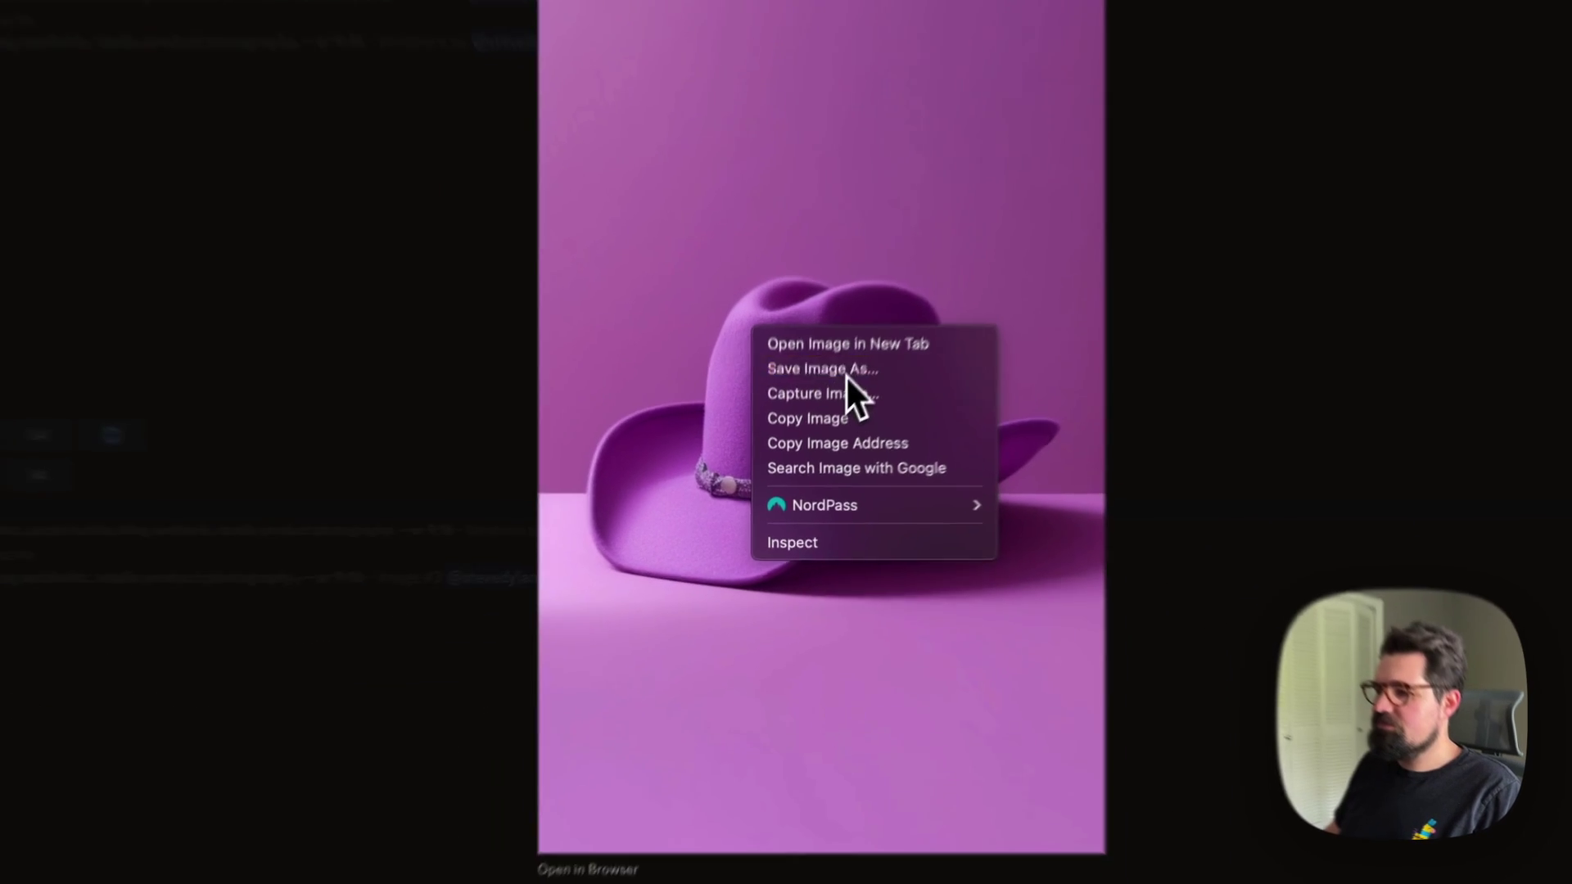
left_click(843, 478)
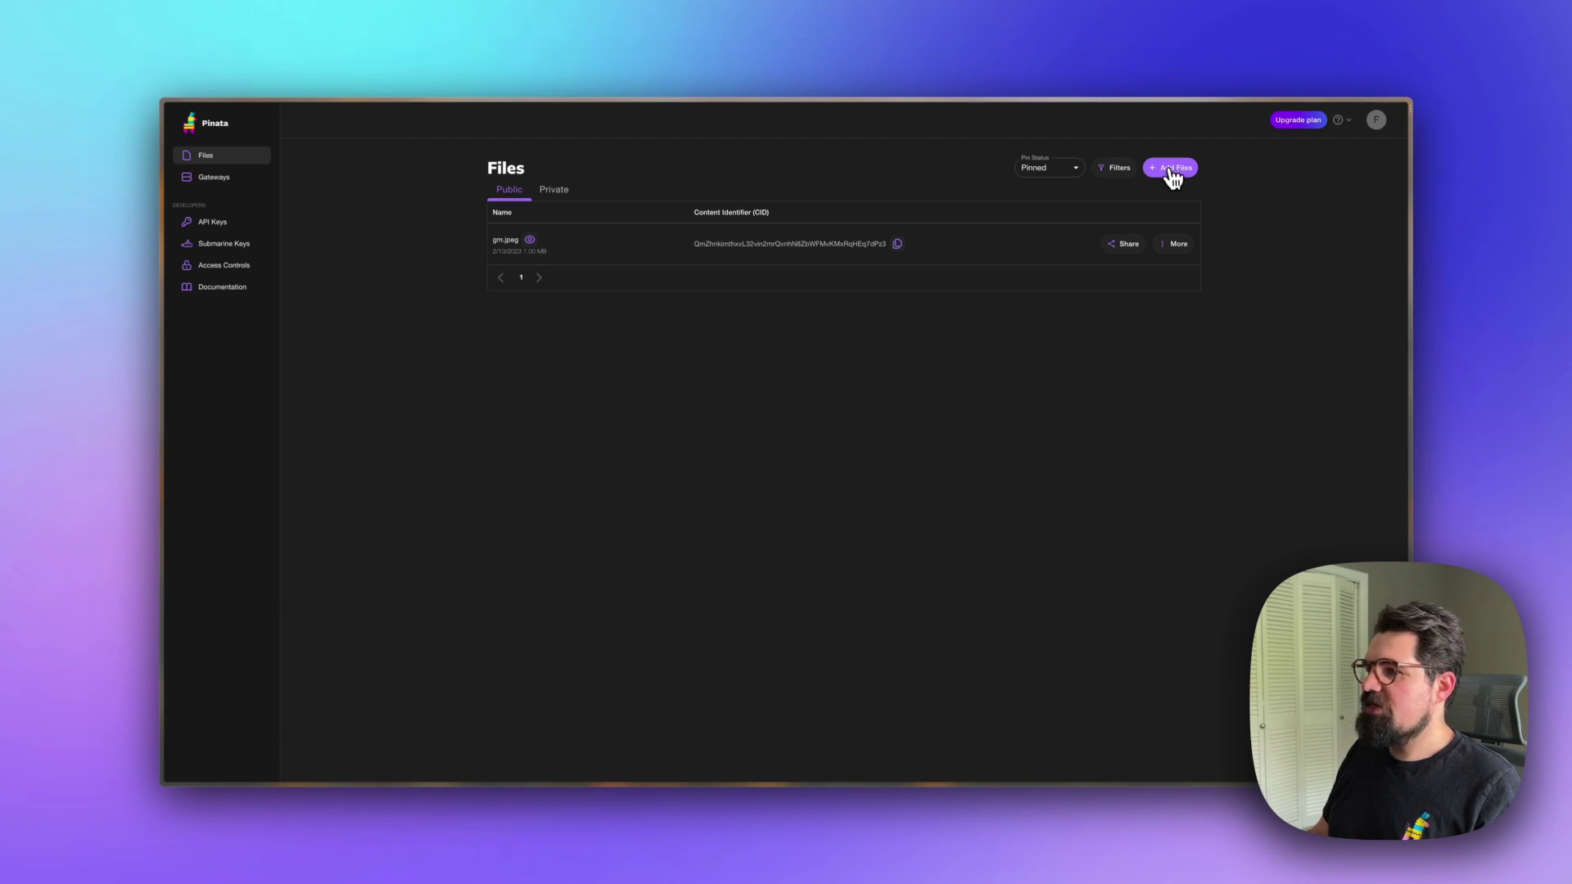
Upload the purple cowboy hat image to Pinata as prompt1.png and preview it.
left_click(1172, 169)
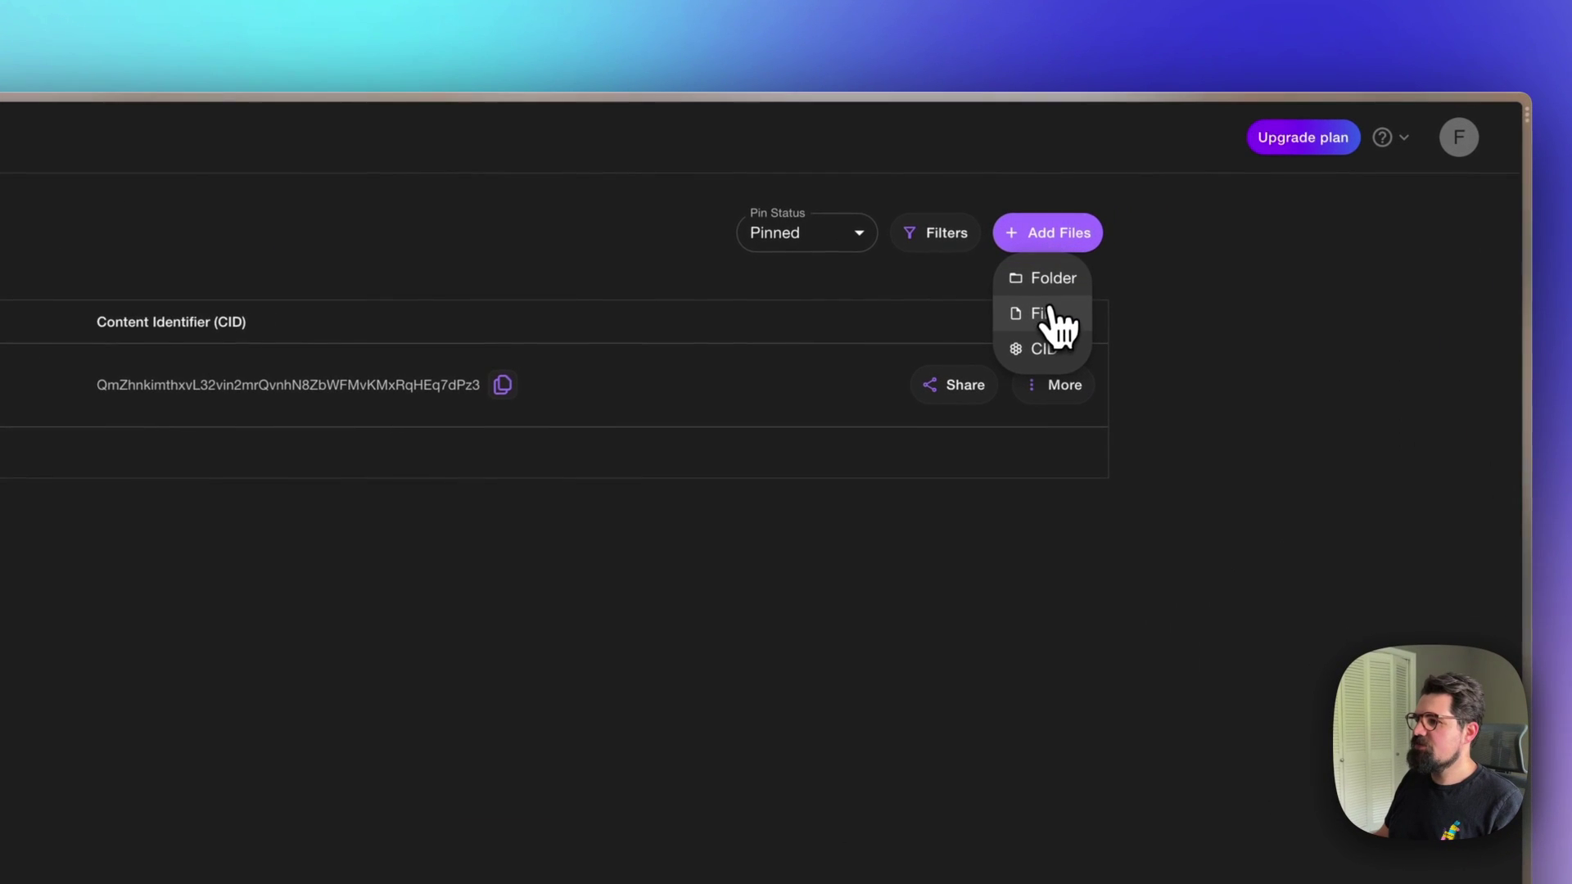
left_click(1052, 315)
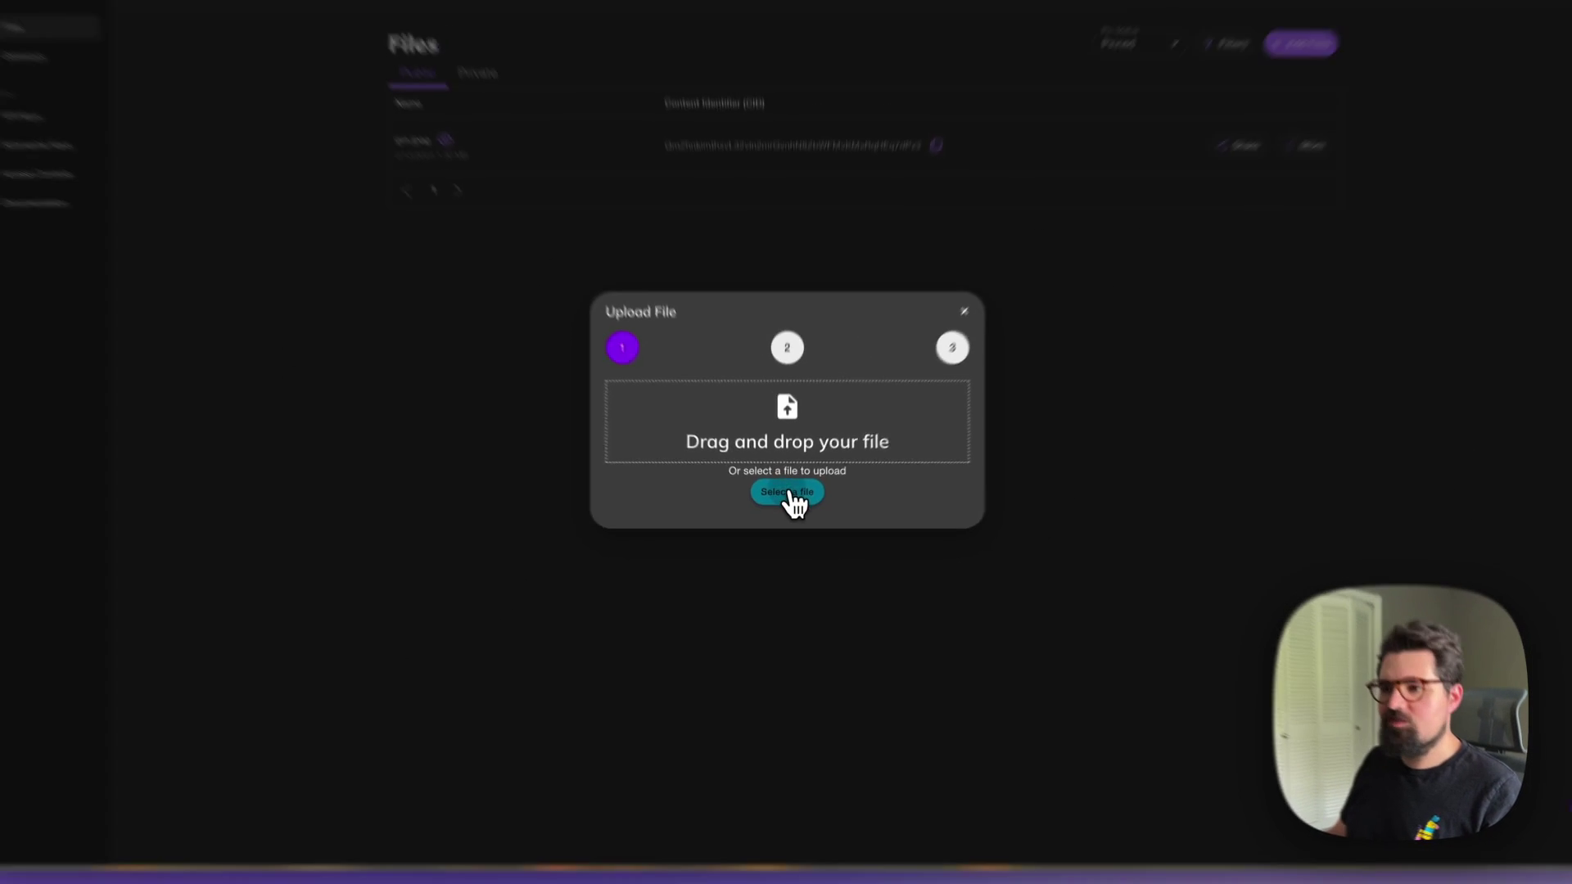
left_click(782, 483)
left_click(690, 442)
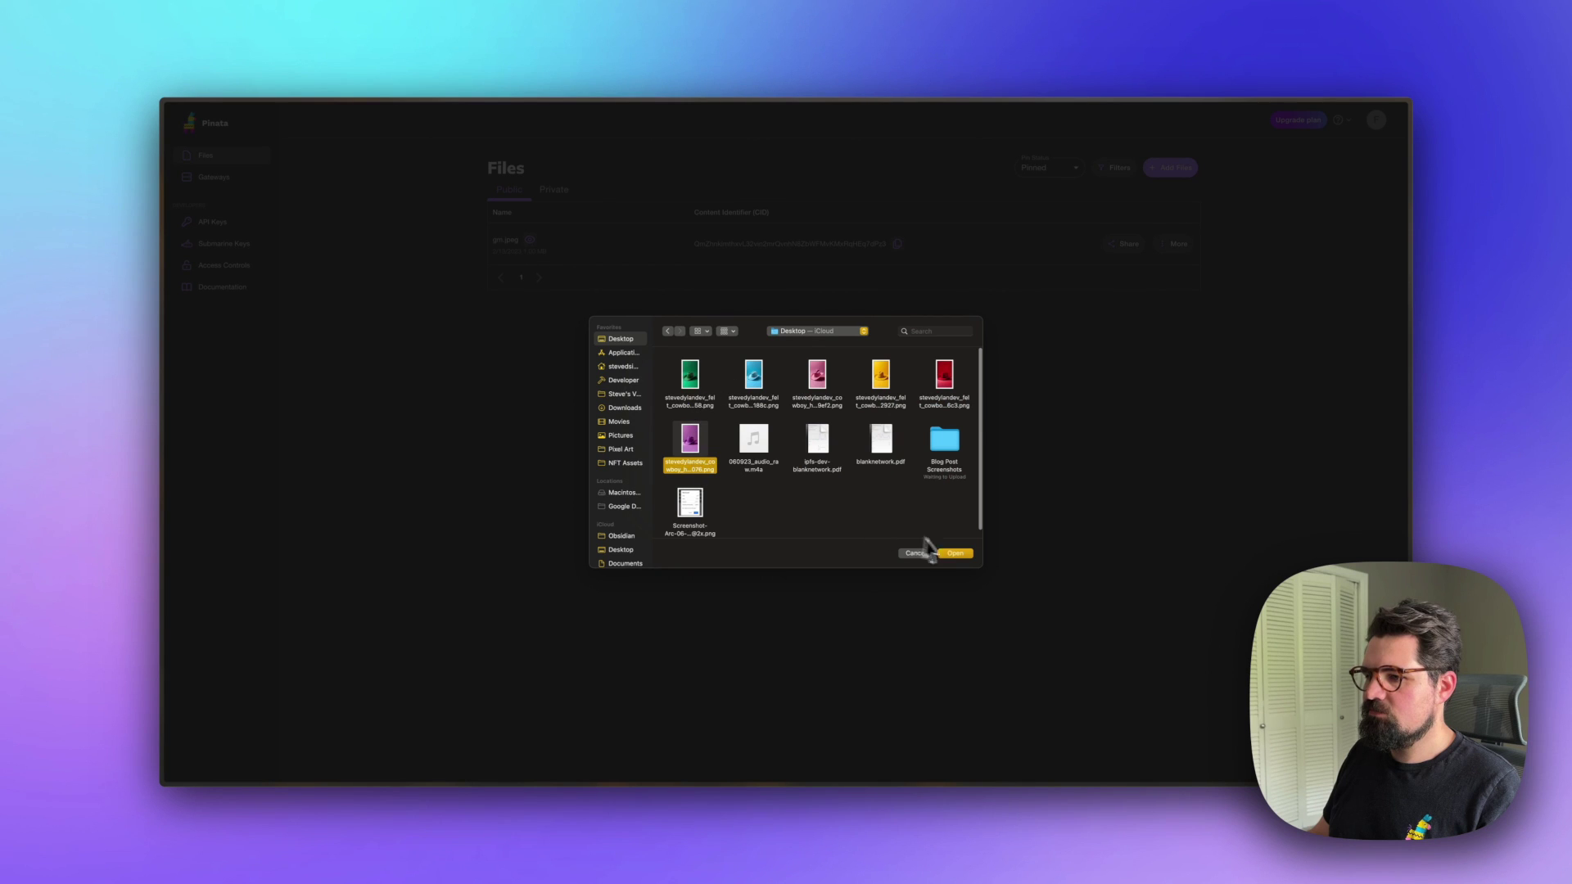
left_click(954, 553)
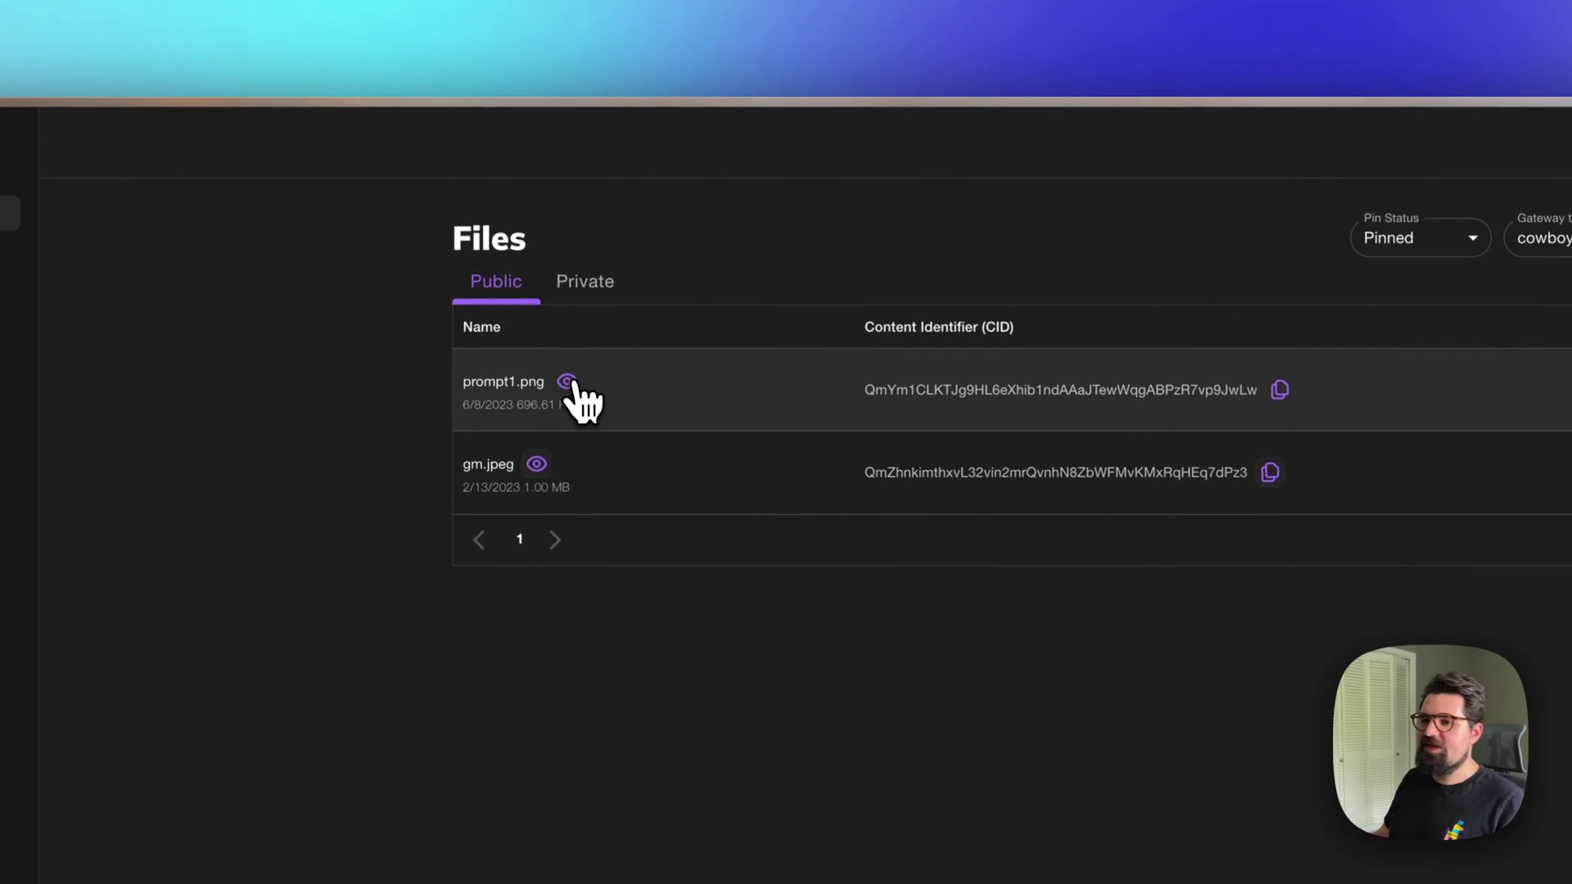
left_click(566, 375)
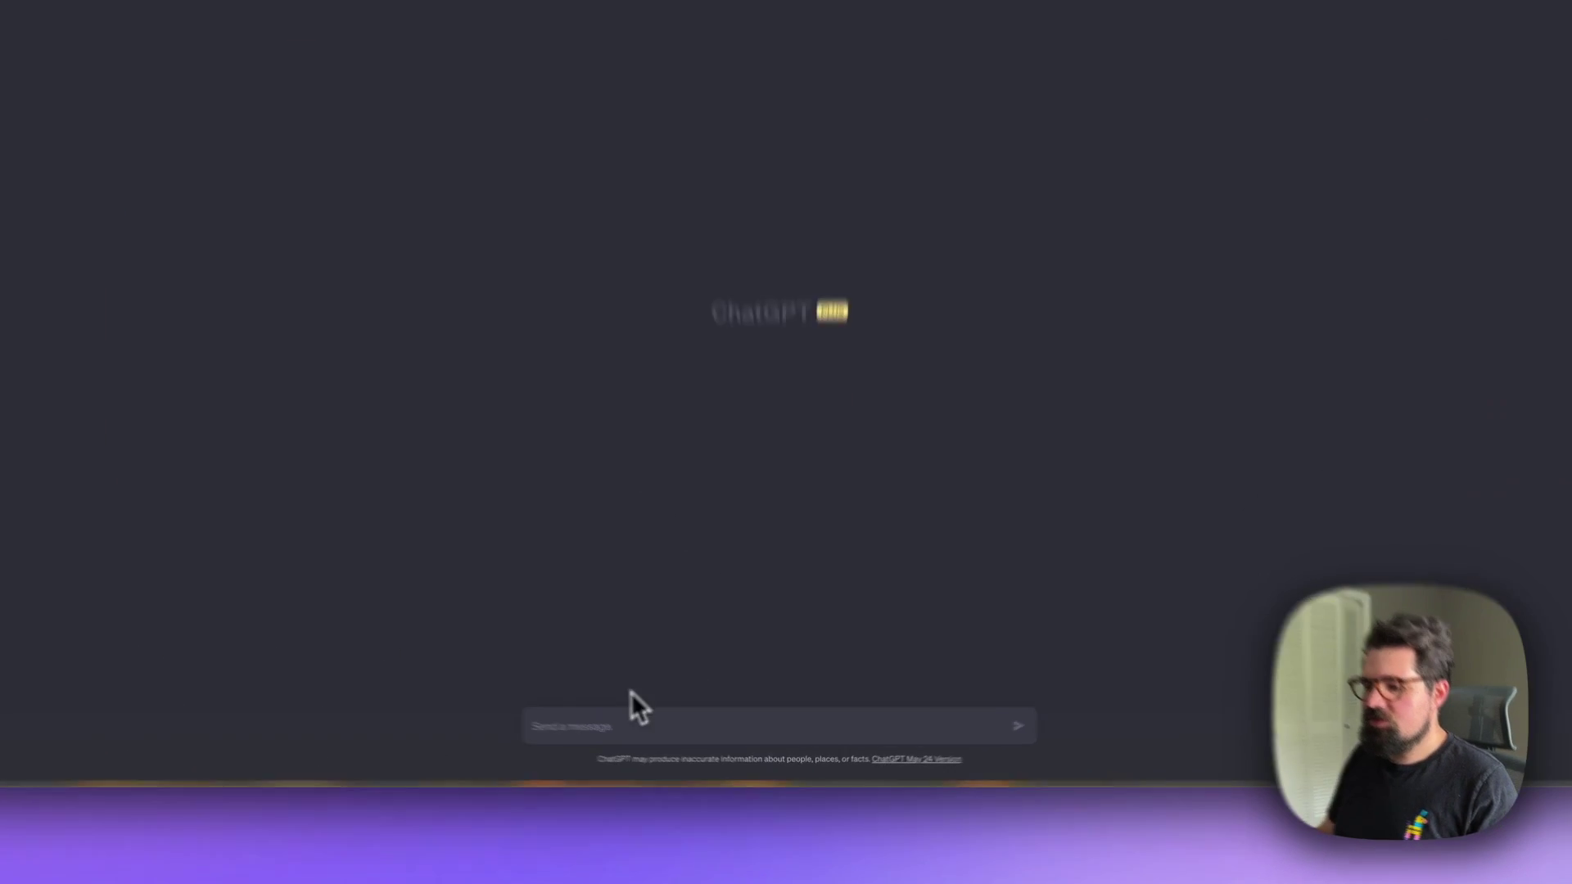
Send ChatGPT the request for a horizontally scrolling gallery with centered italic captions, then review the HTML.
left_click(665, 739)
type("You are a mobile web developer. You have complete understanding of being able to prompt ChatGPT. You will guide me through building a webpage. What questions do you have?")
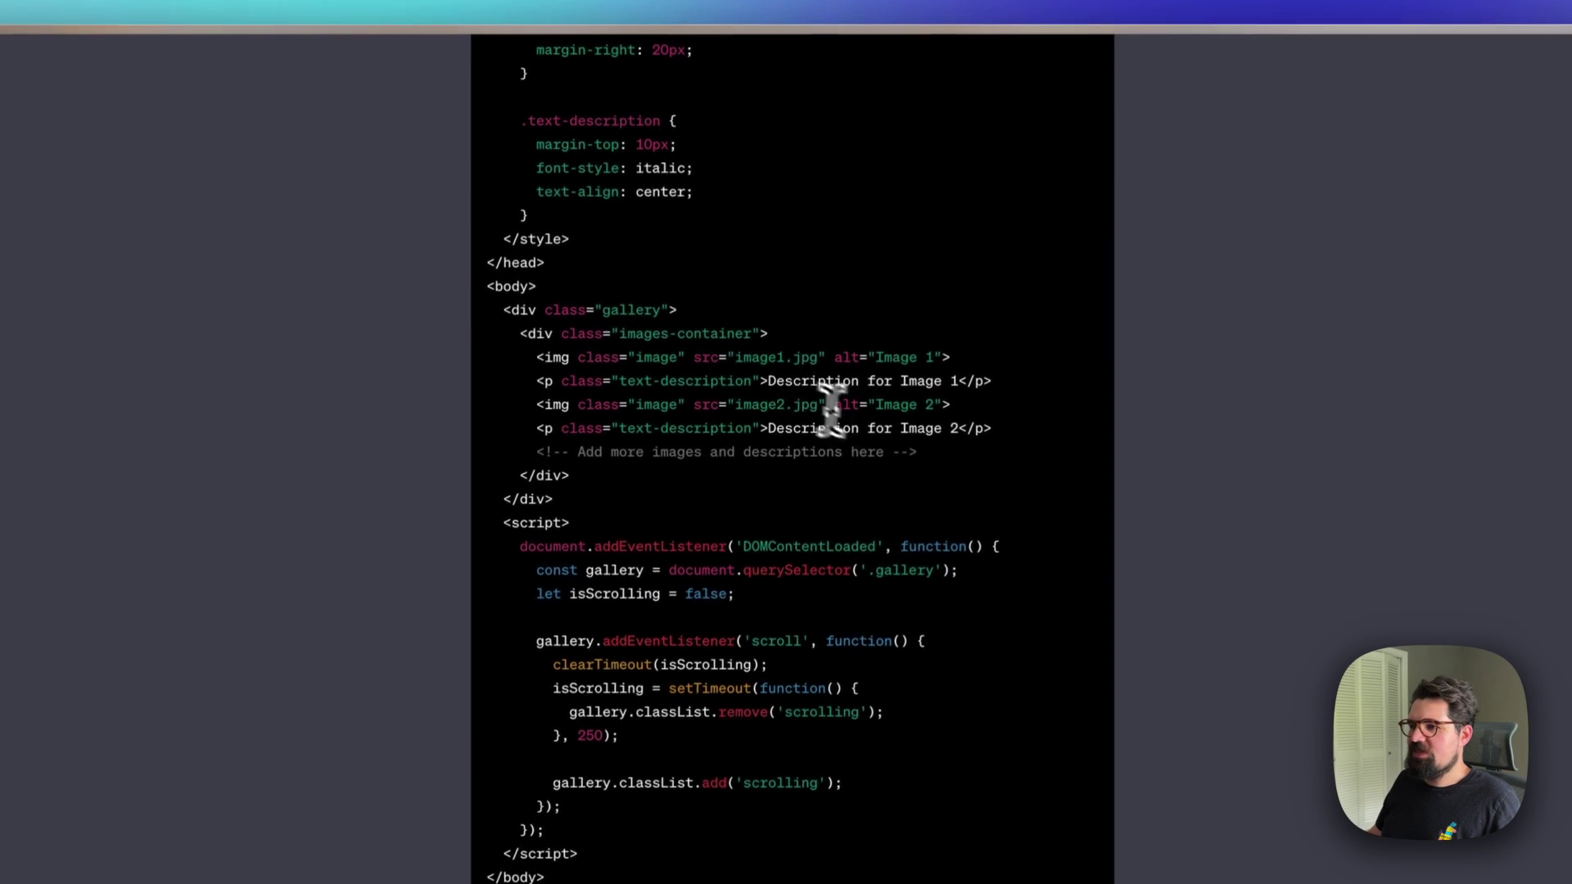
scroll(819, 450, "up", 1)
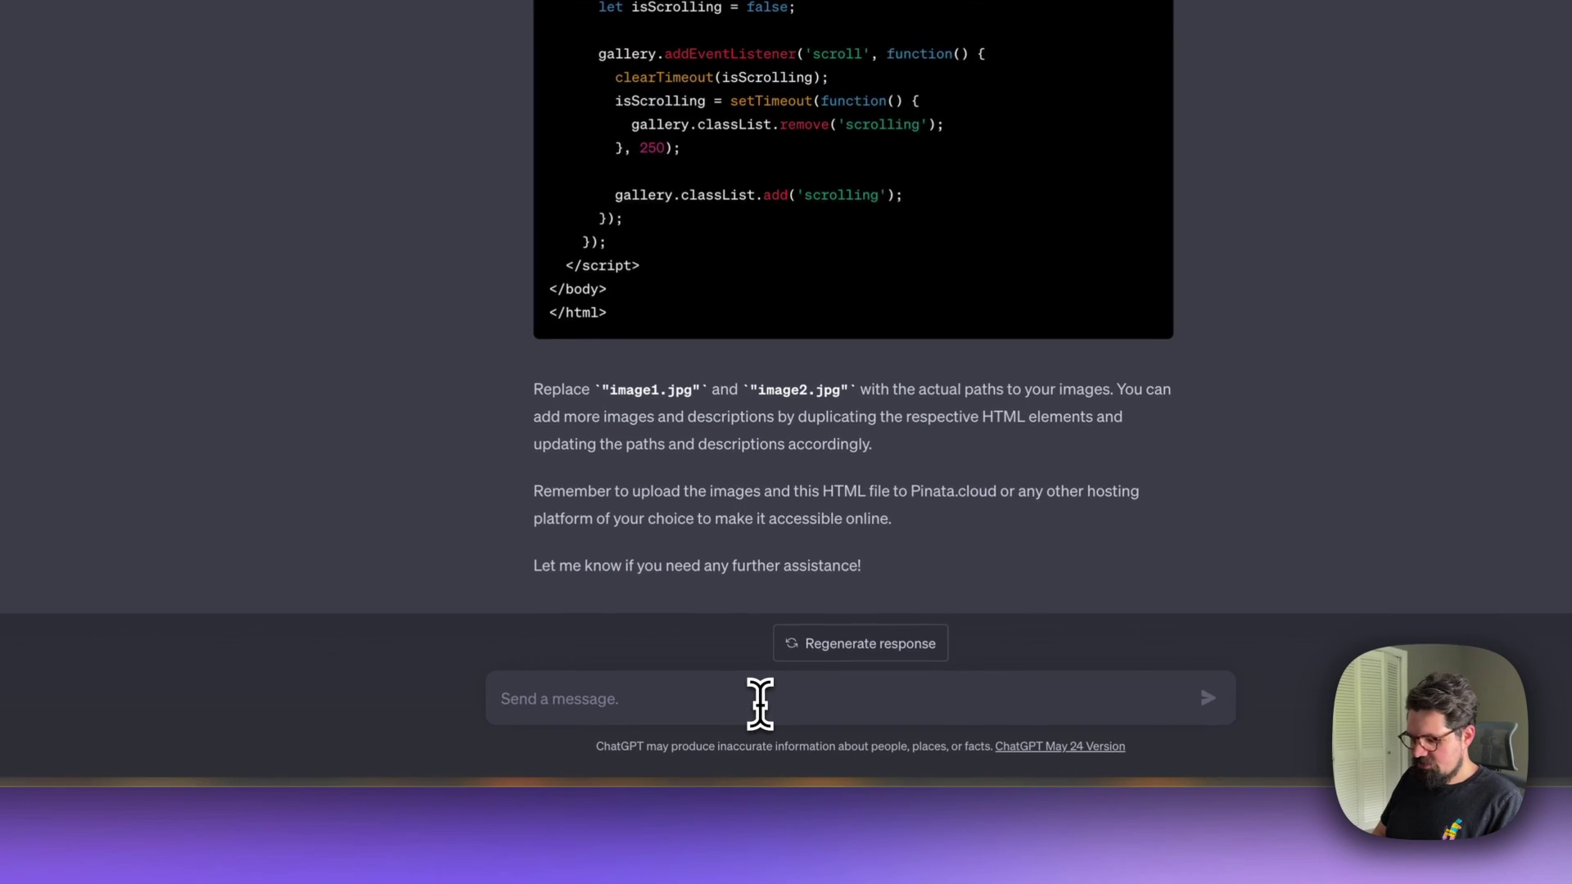
Ask ChatGPT to put the Pinata image links into the gallery code and copy the updated HTML.
type("Can you")
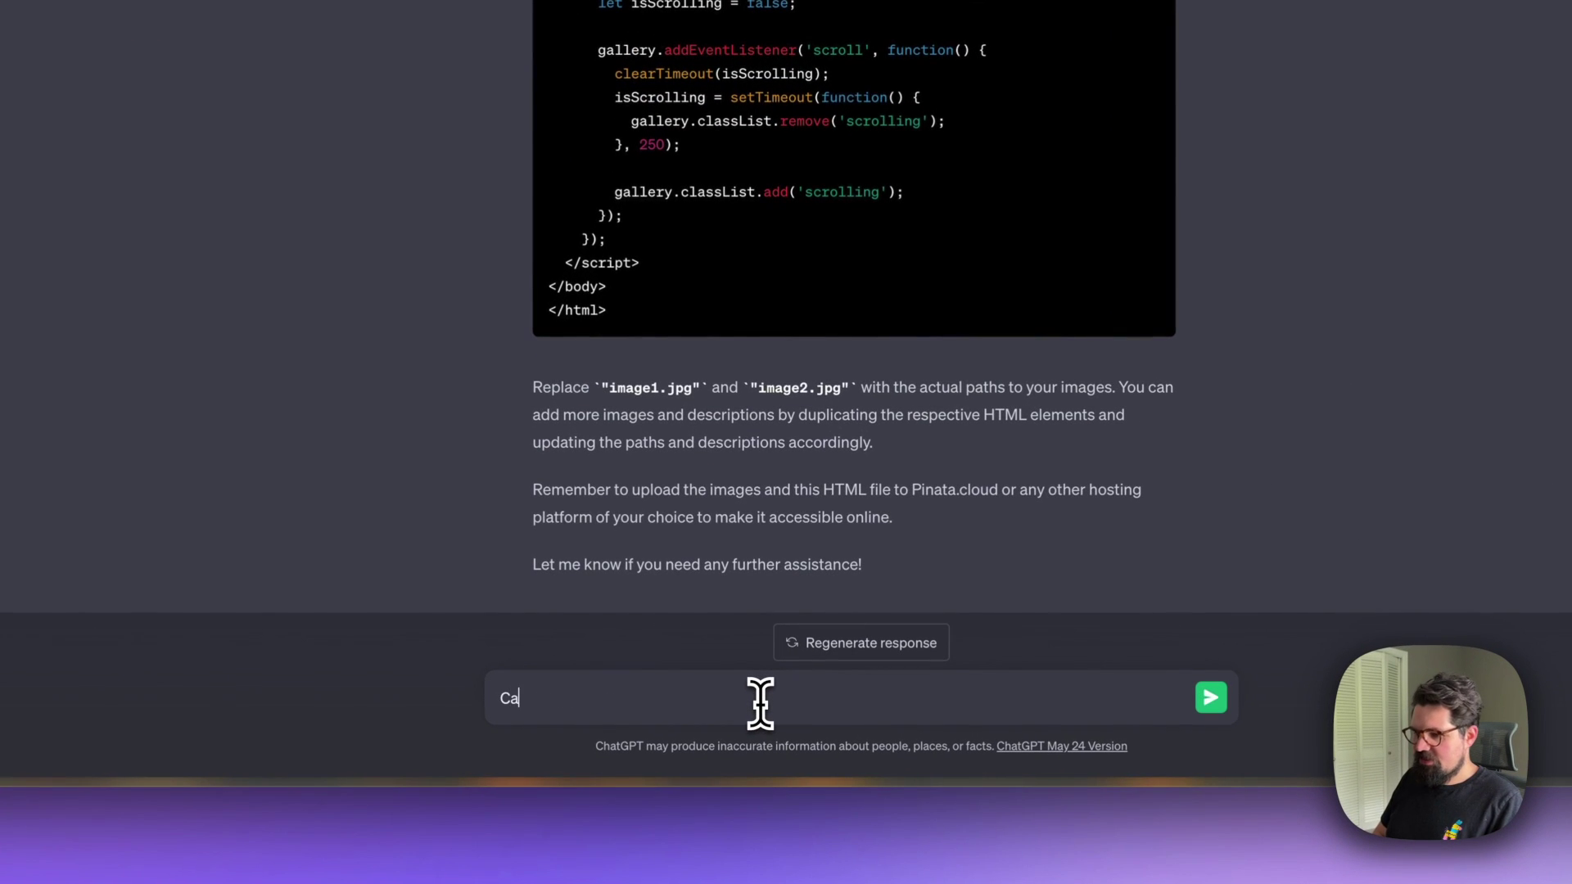
type(" please put these")
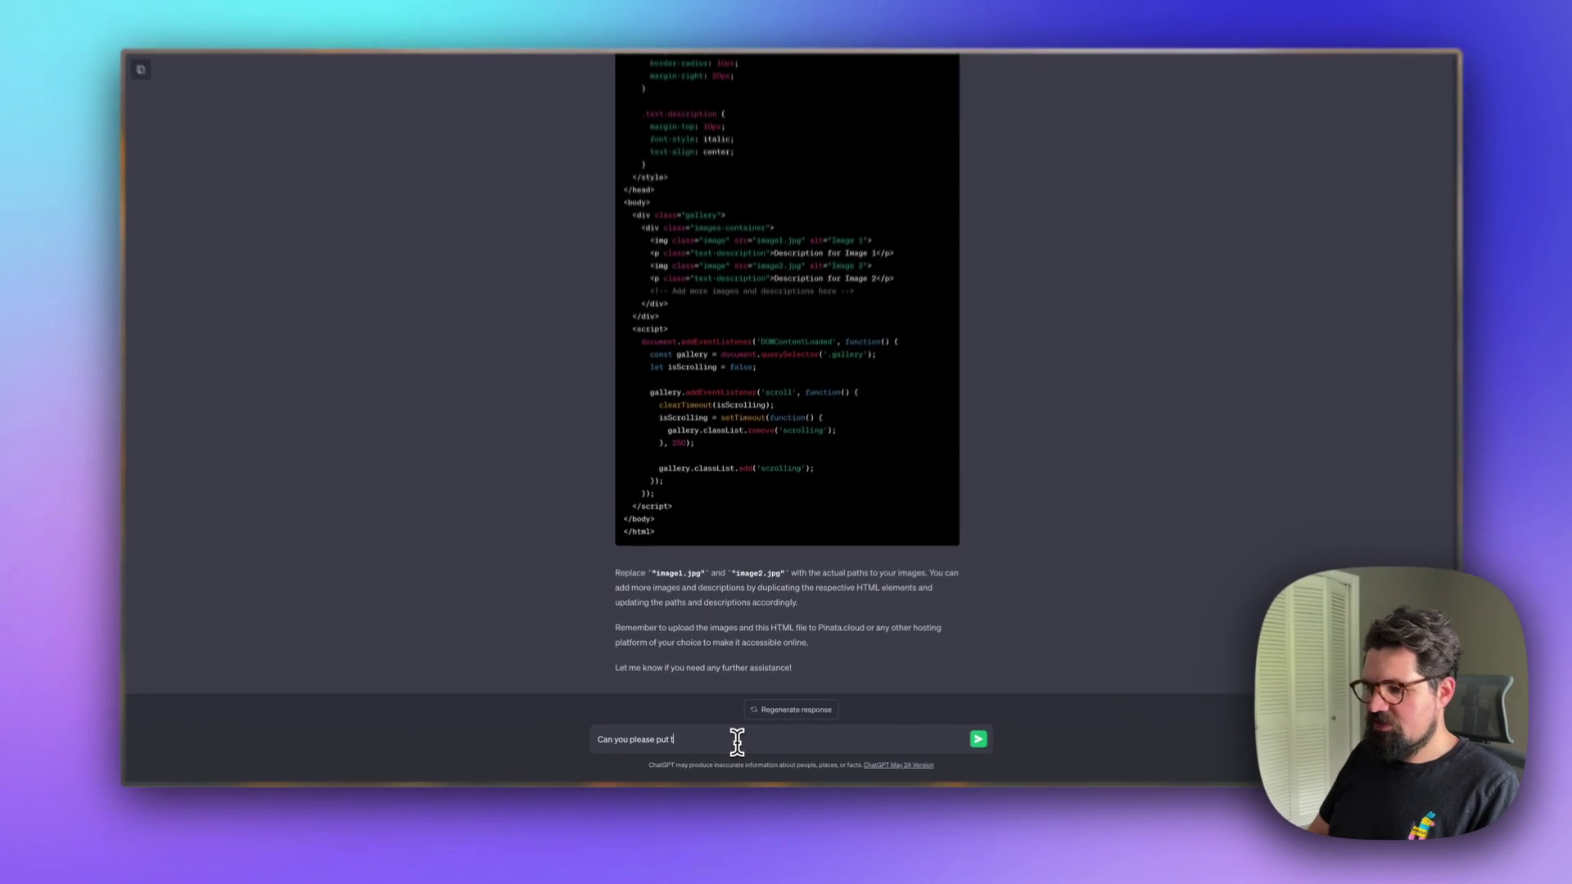
type(" image links in for me?")
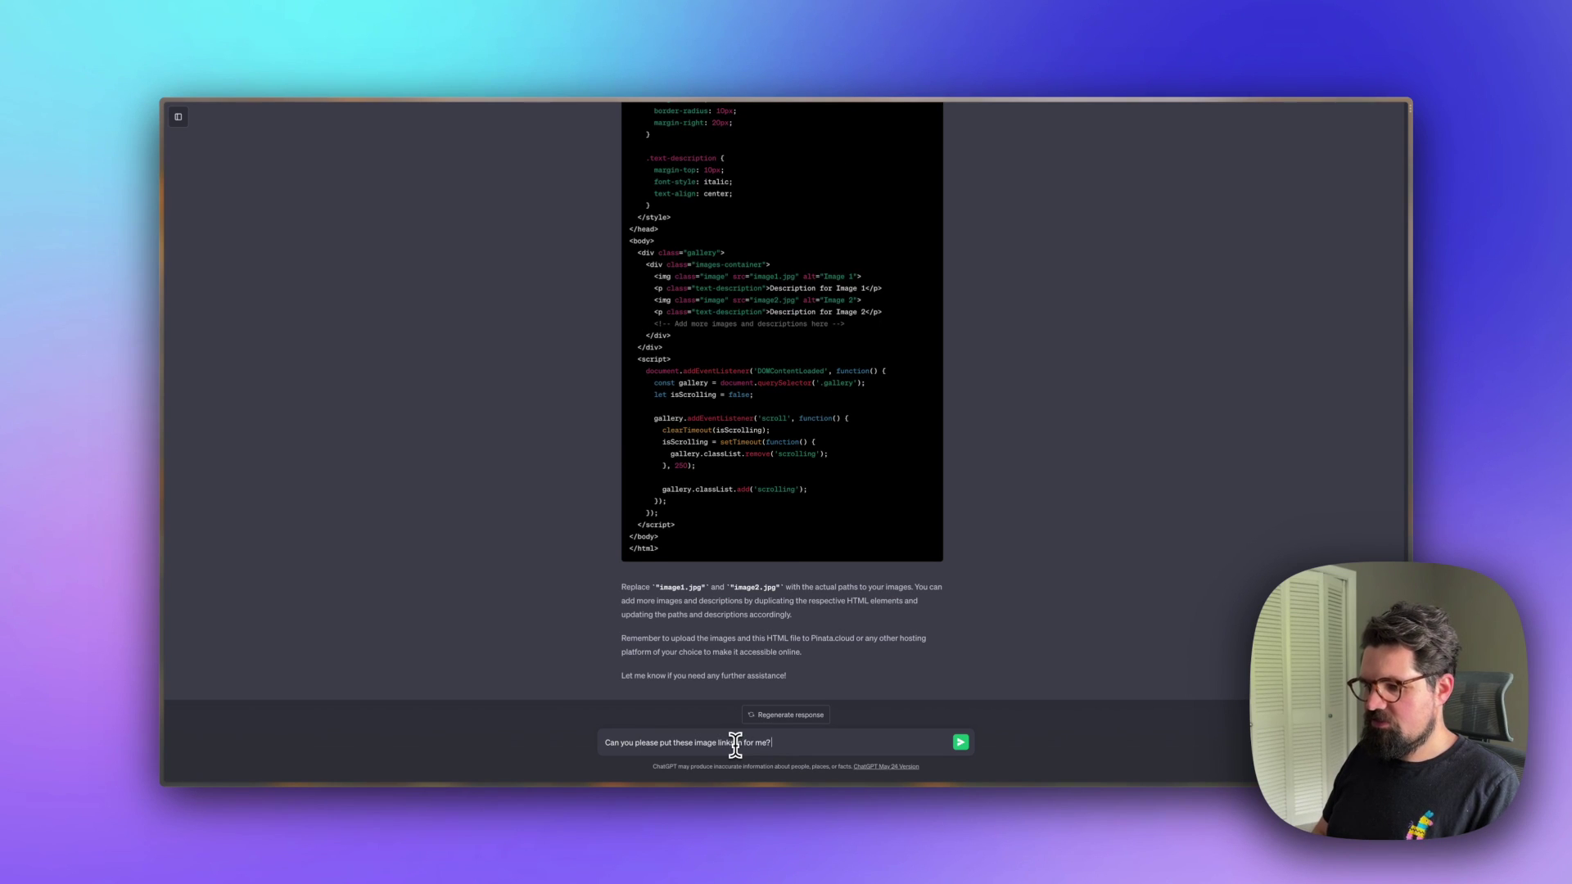
key("Return")
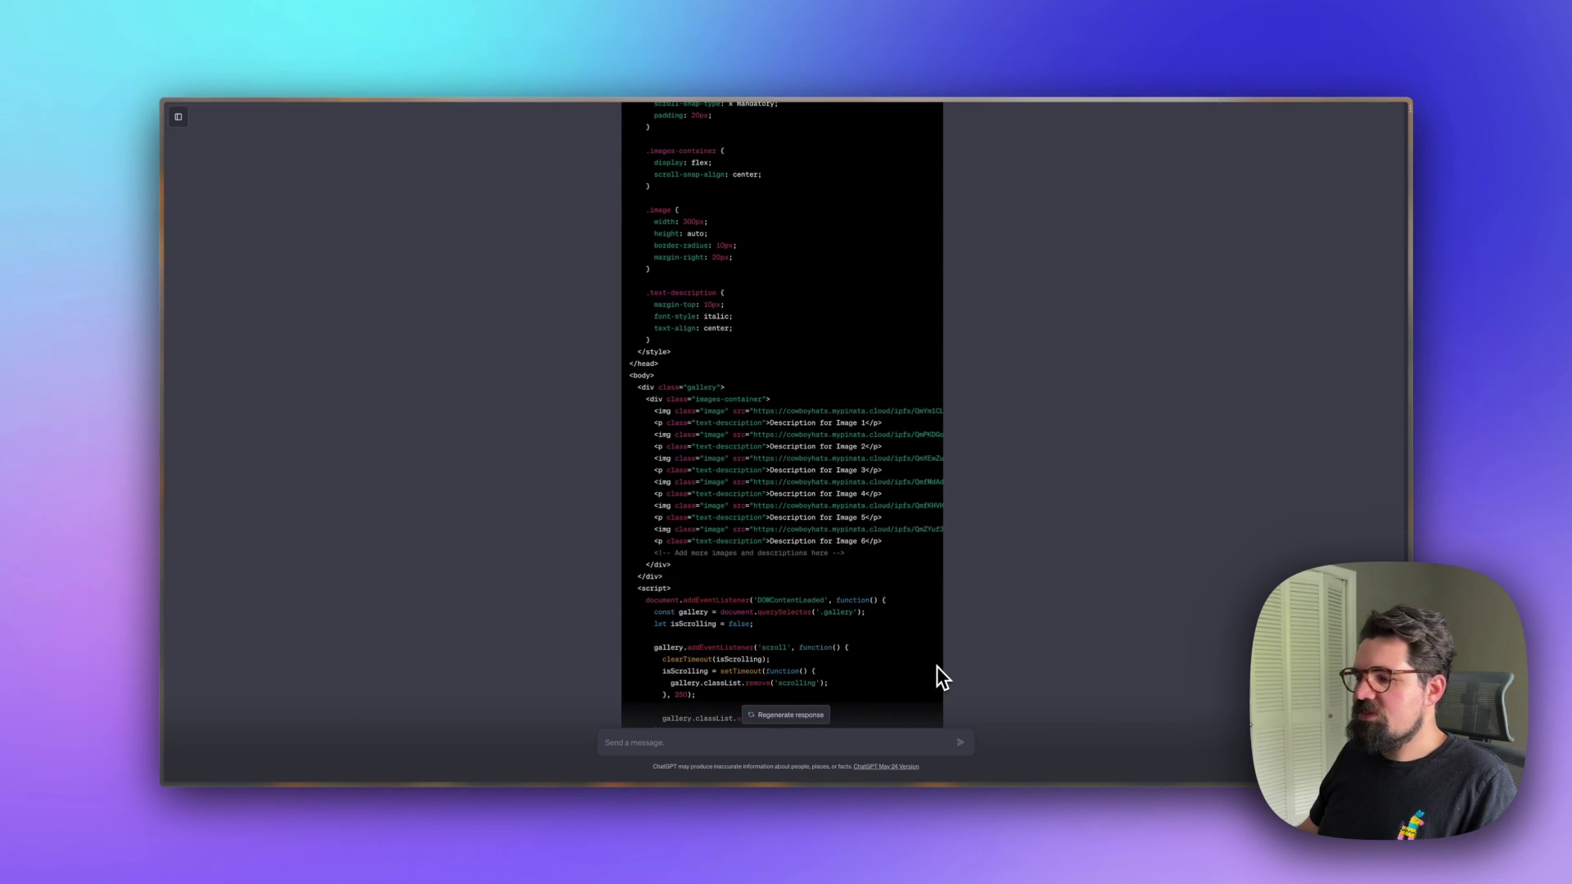
scroll(936, 666, "up", 5)
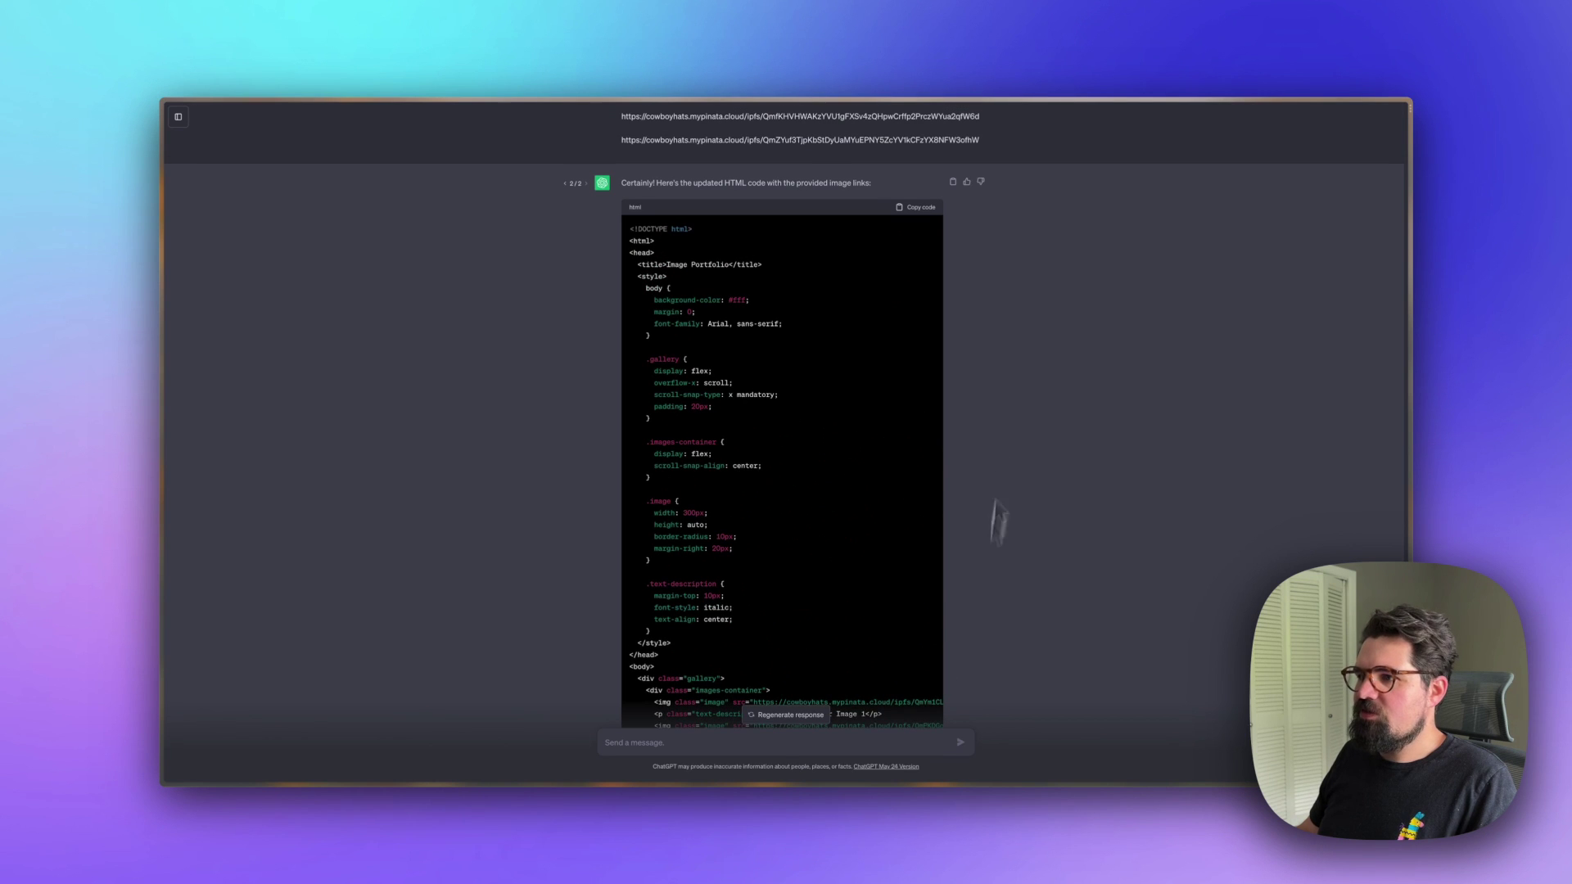
left_click(917, 209)
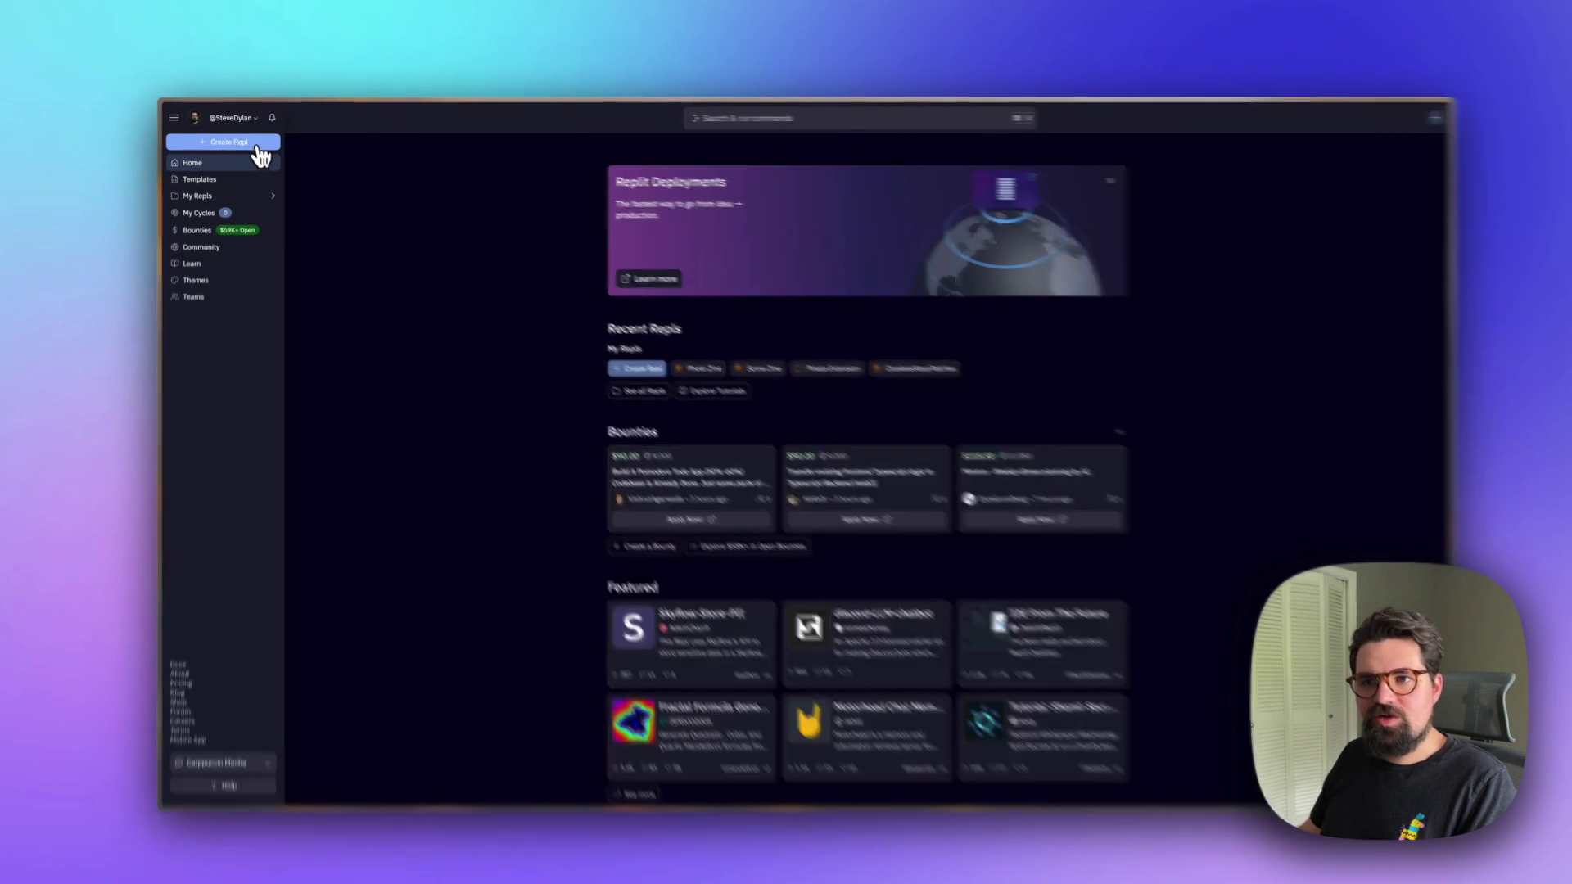
Create a new HTML, CSS, JS Repl titled 'Cowboy Hat Gallery'.
left_click(260, 154)
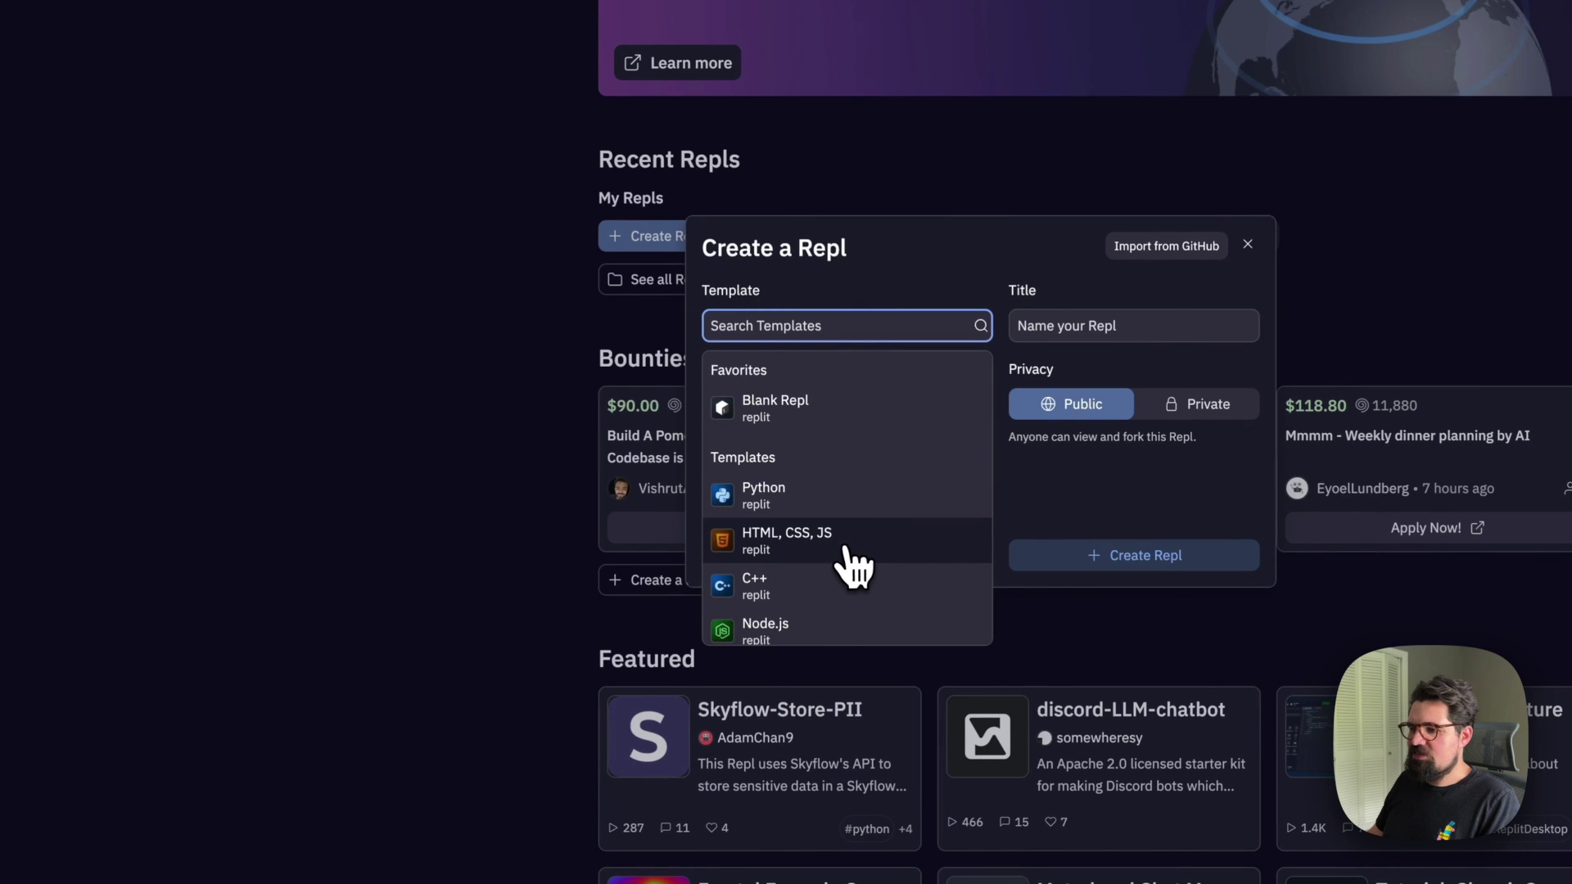
left_click(828, 559)
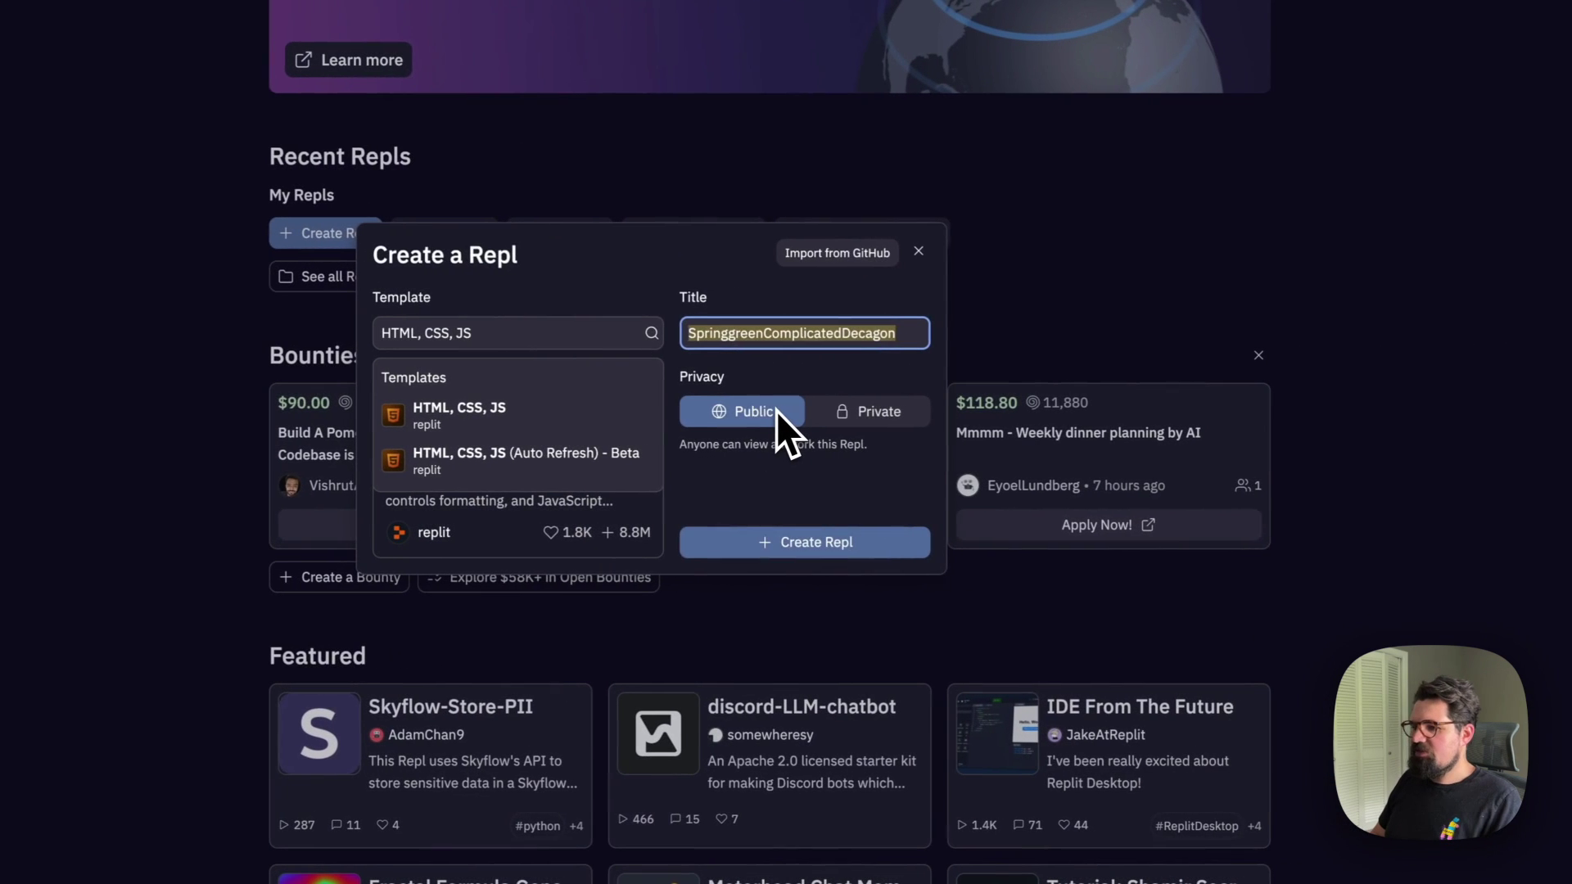
key("BackSpace")
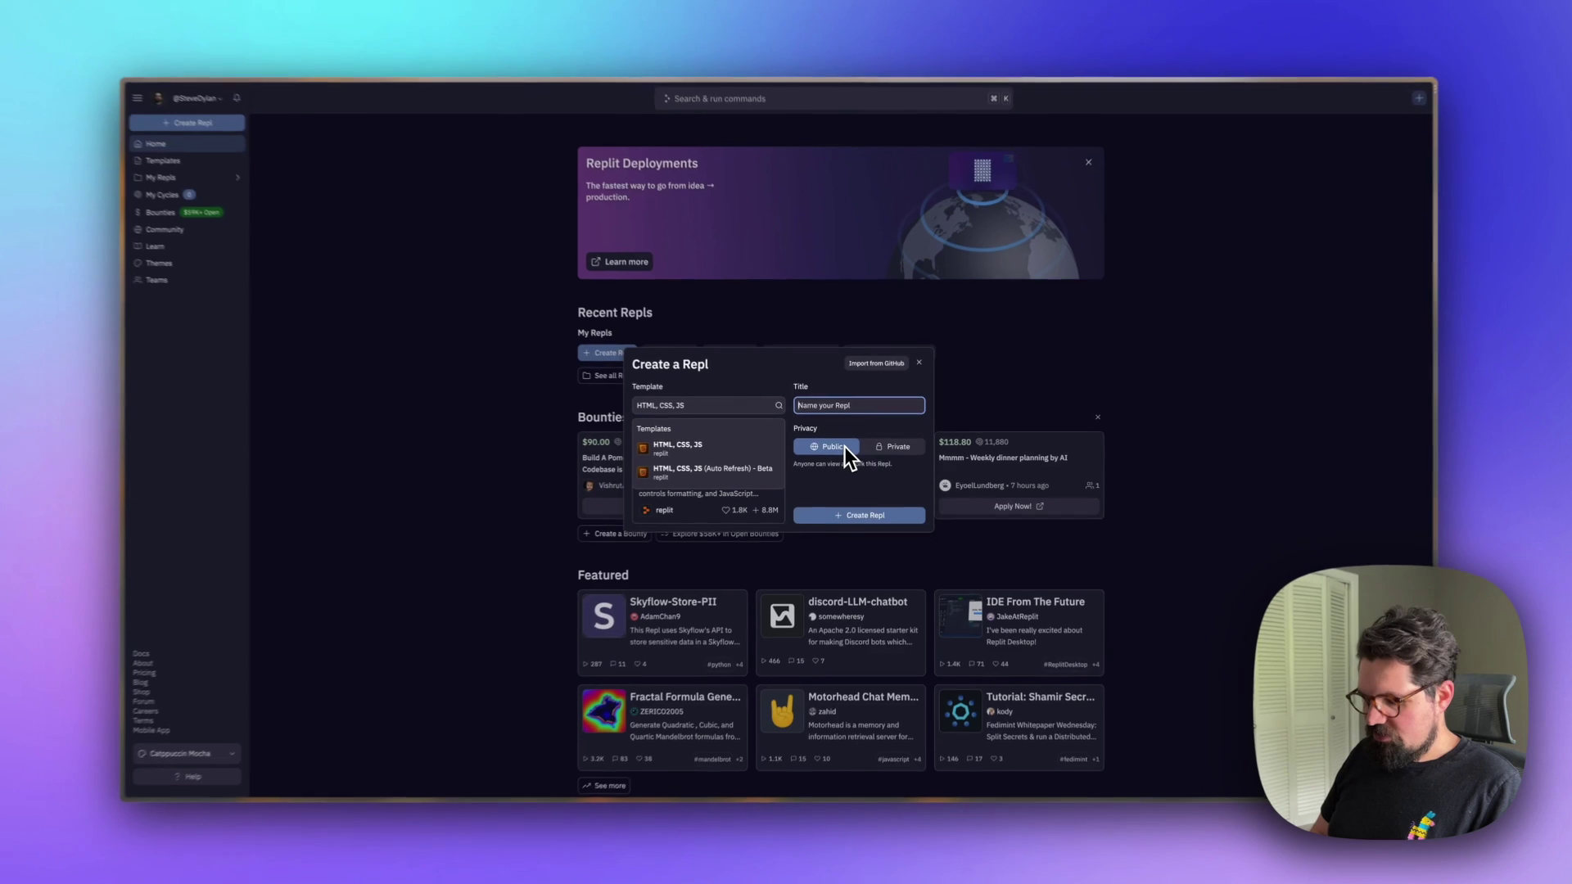
type("Cowboy Hat Gallery")
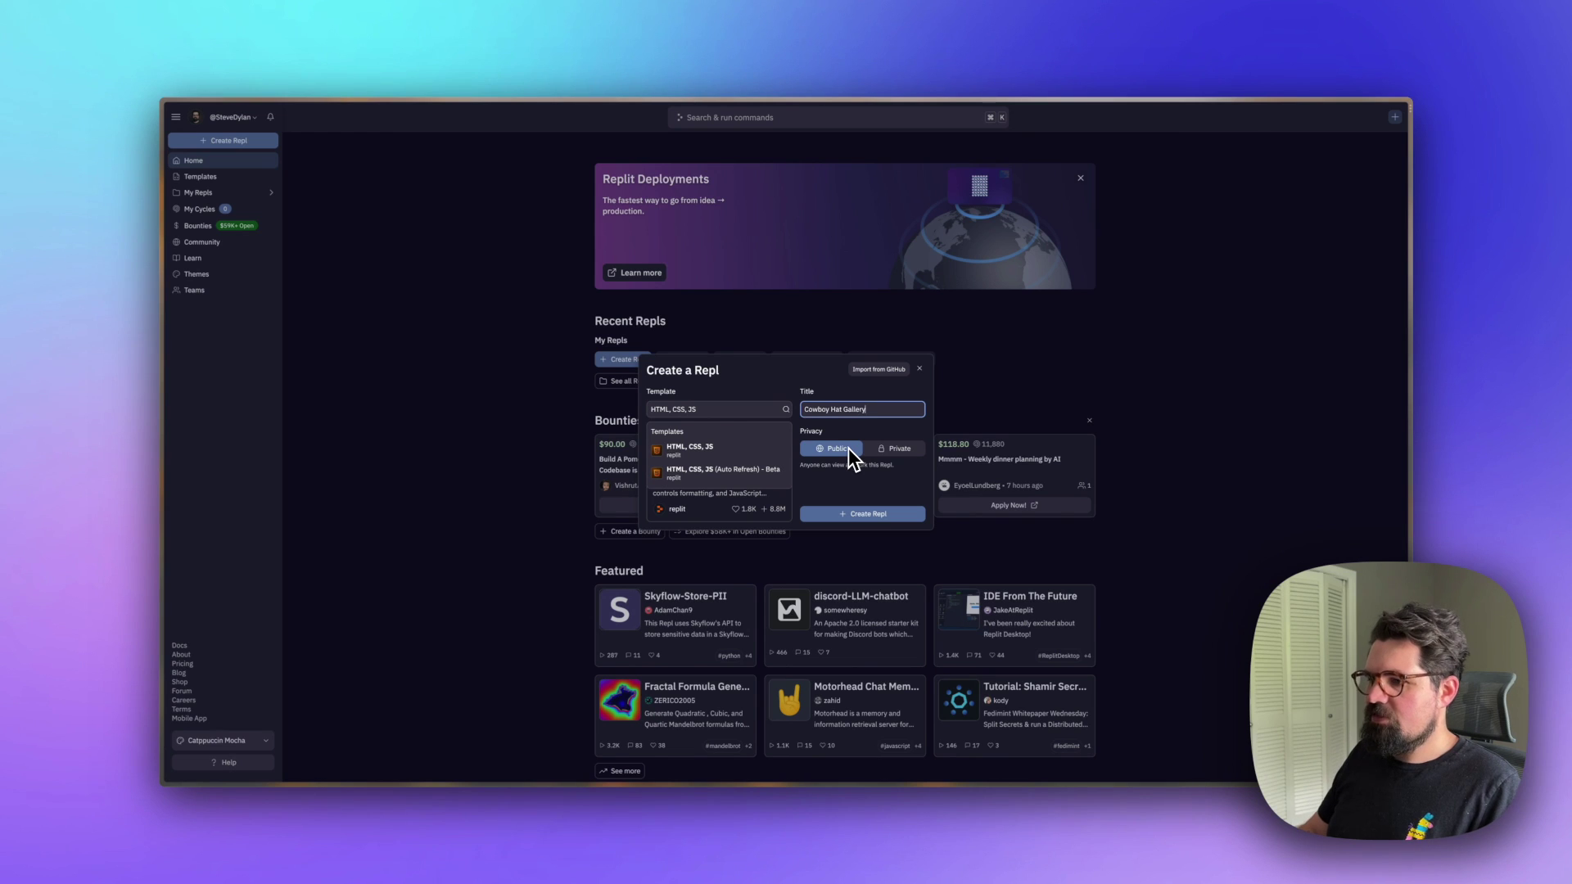
left_click(861, 514)
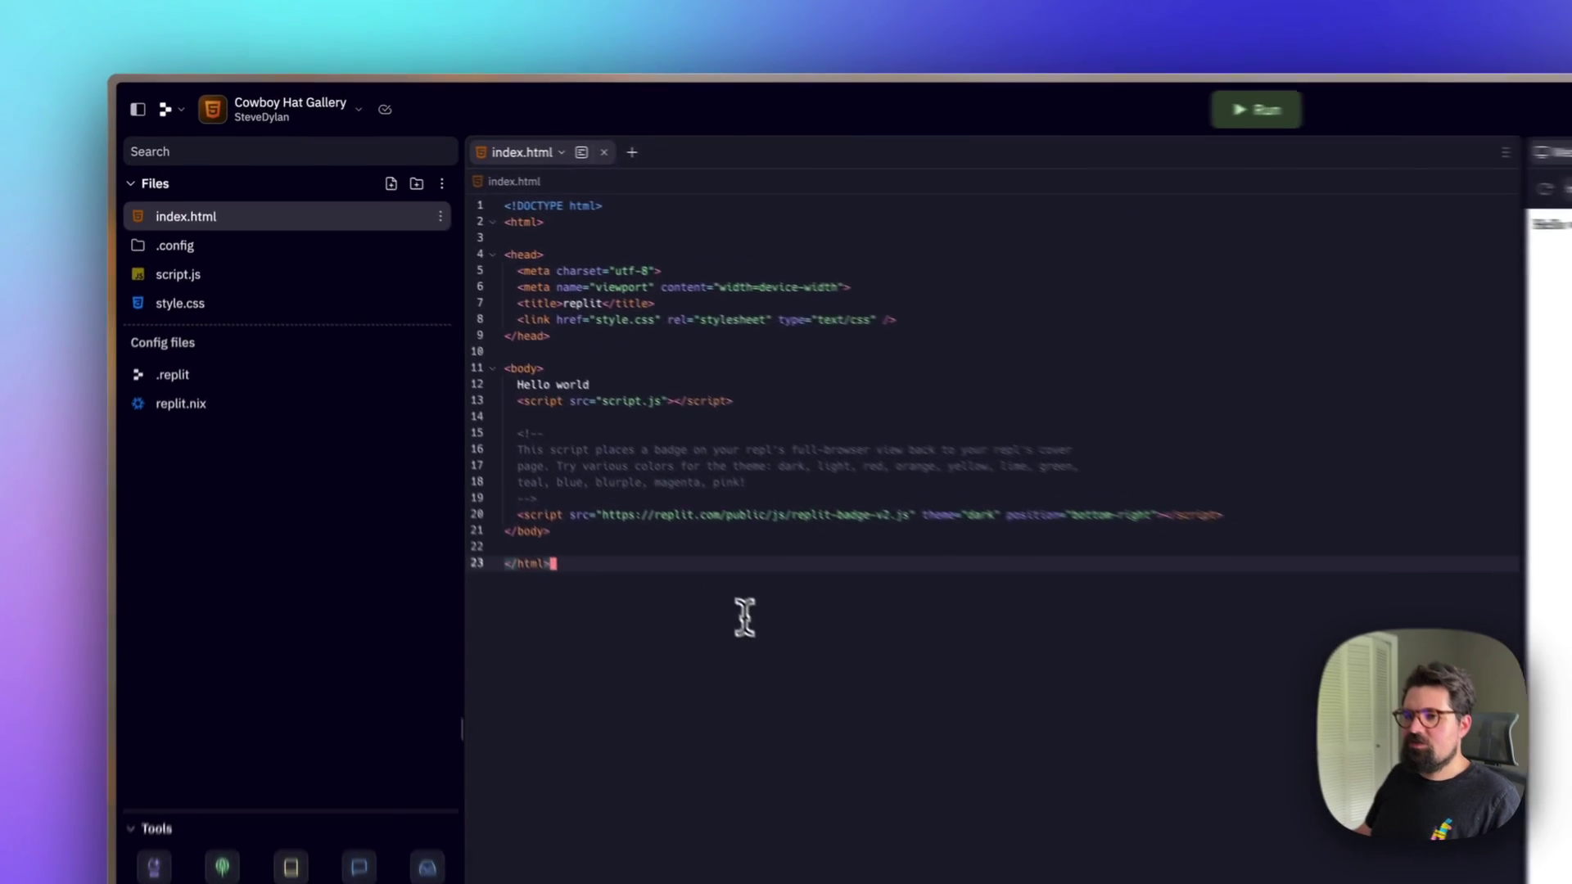
Replace the starter index.html with the pasted ChatGPT gallery code and save to reload the preview.
left_click_drag(517, 393, 321, 162)
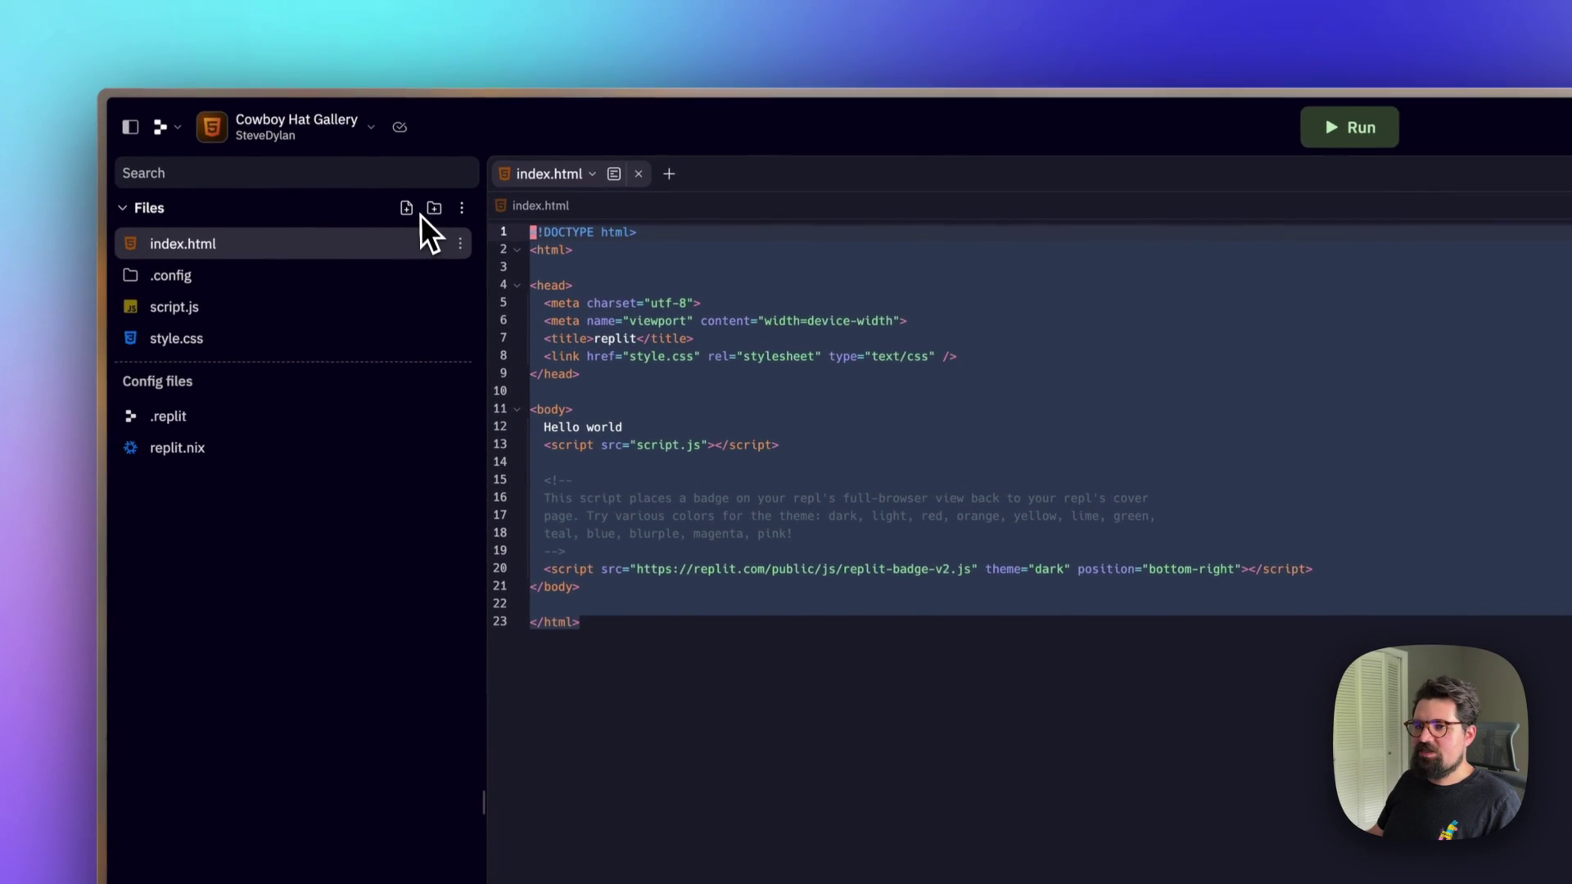
key("BackSpace")
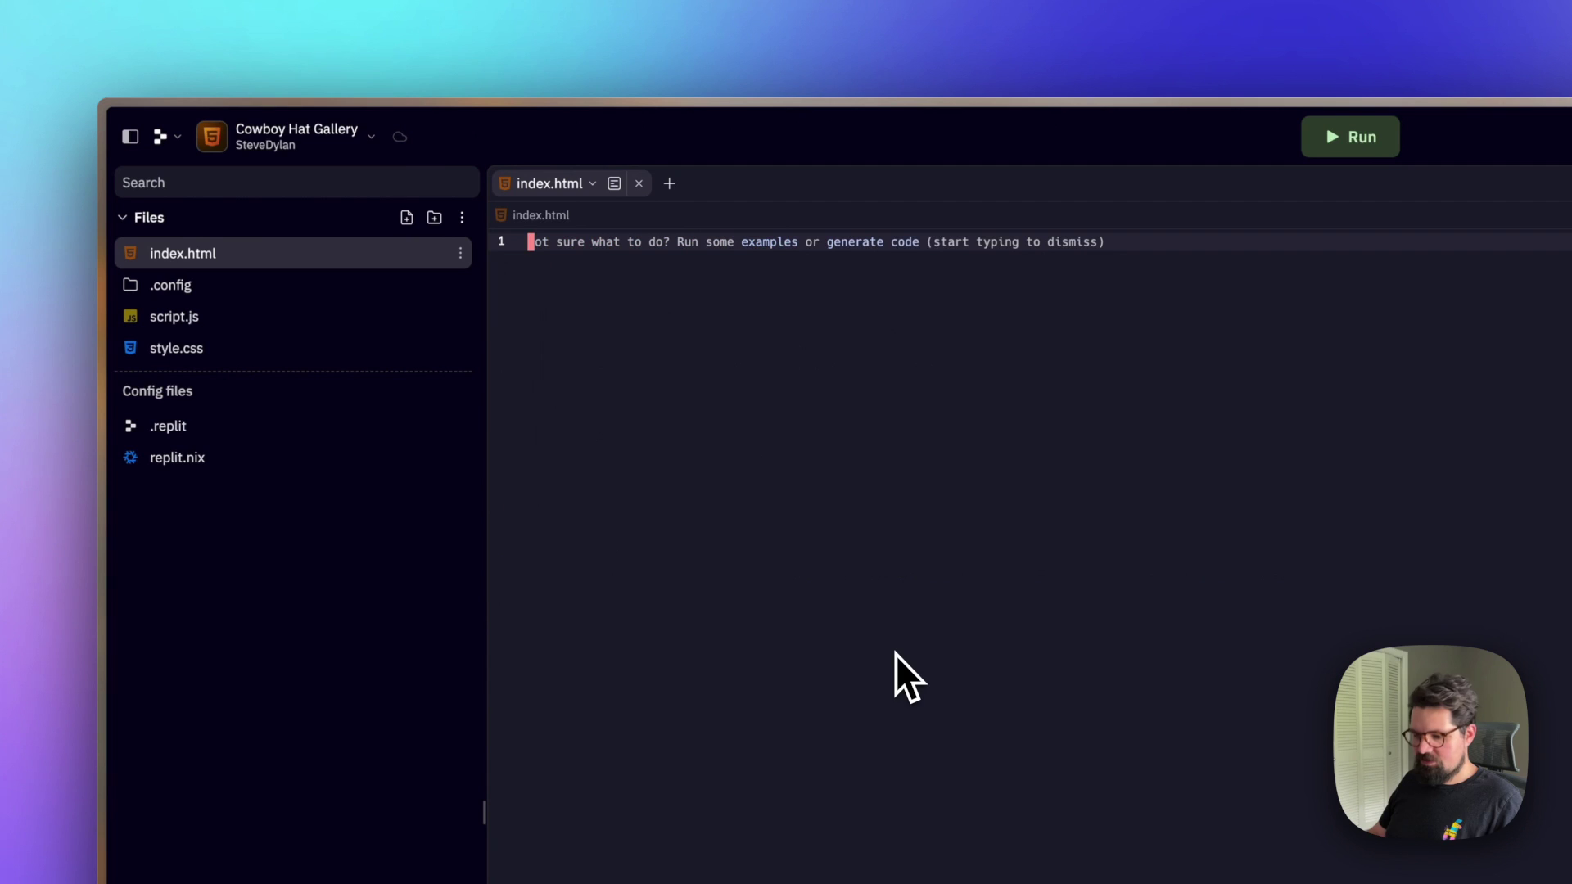
key("ctrl+v")
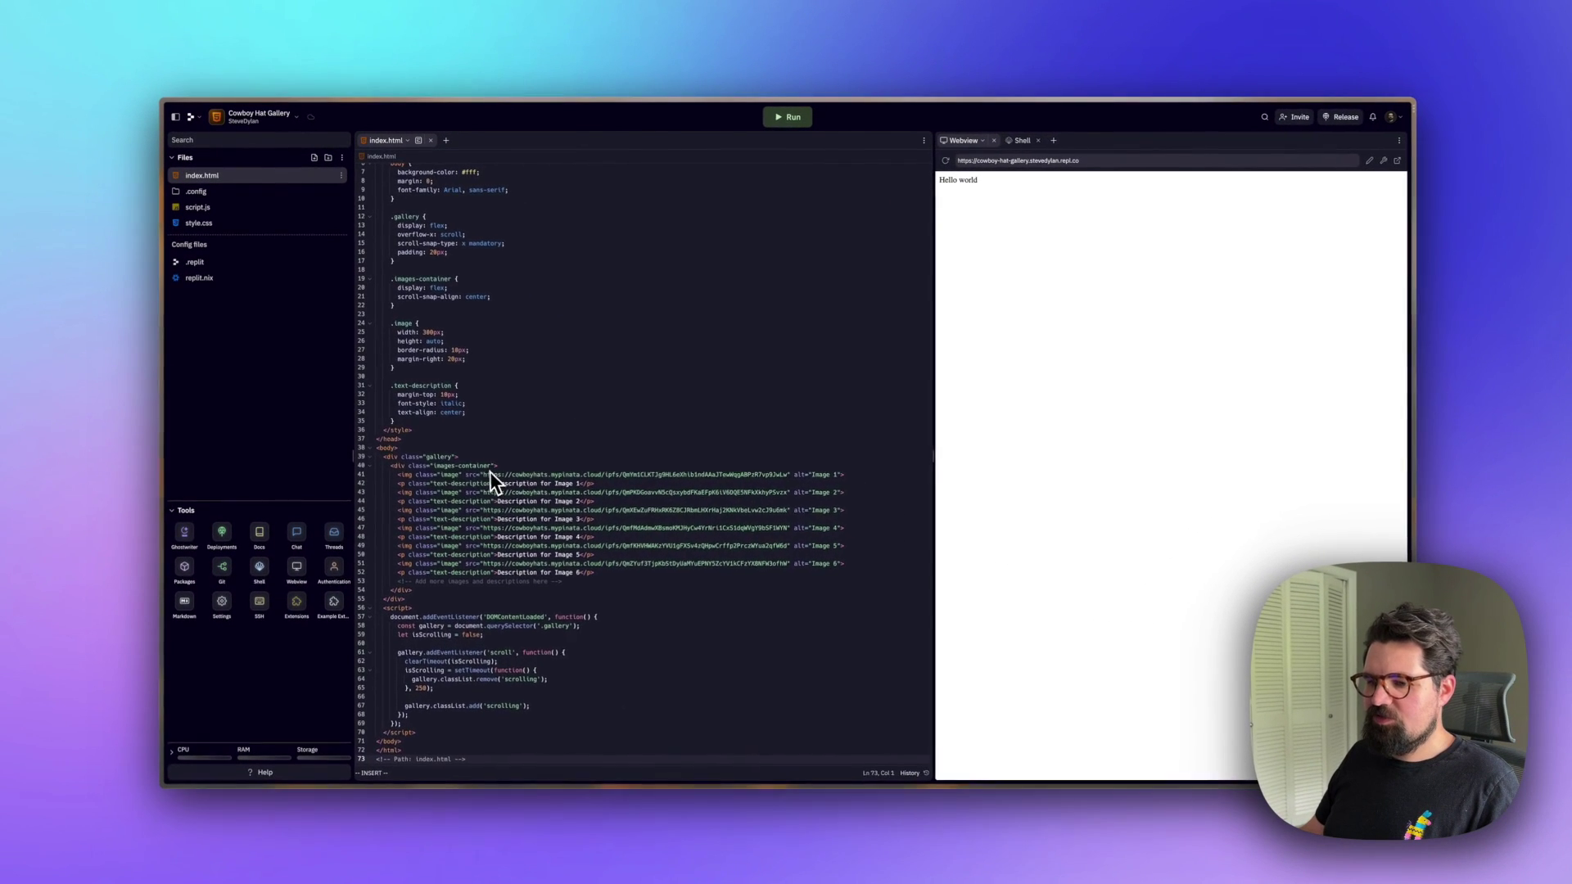
scroll(491, 472, "up", 2)
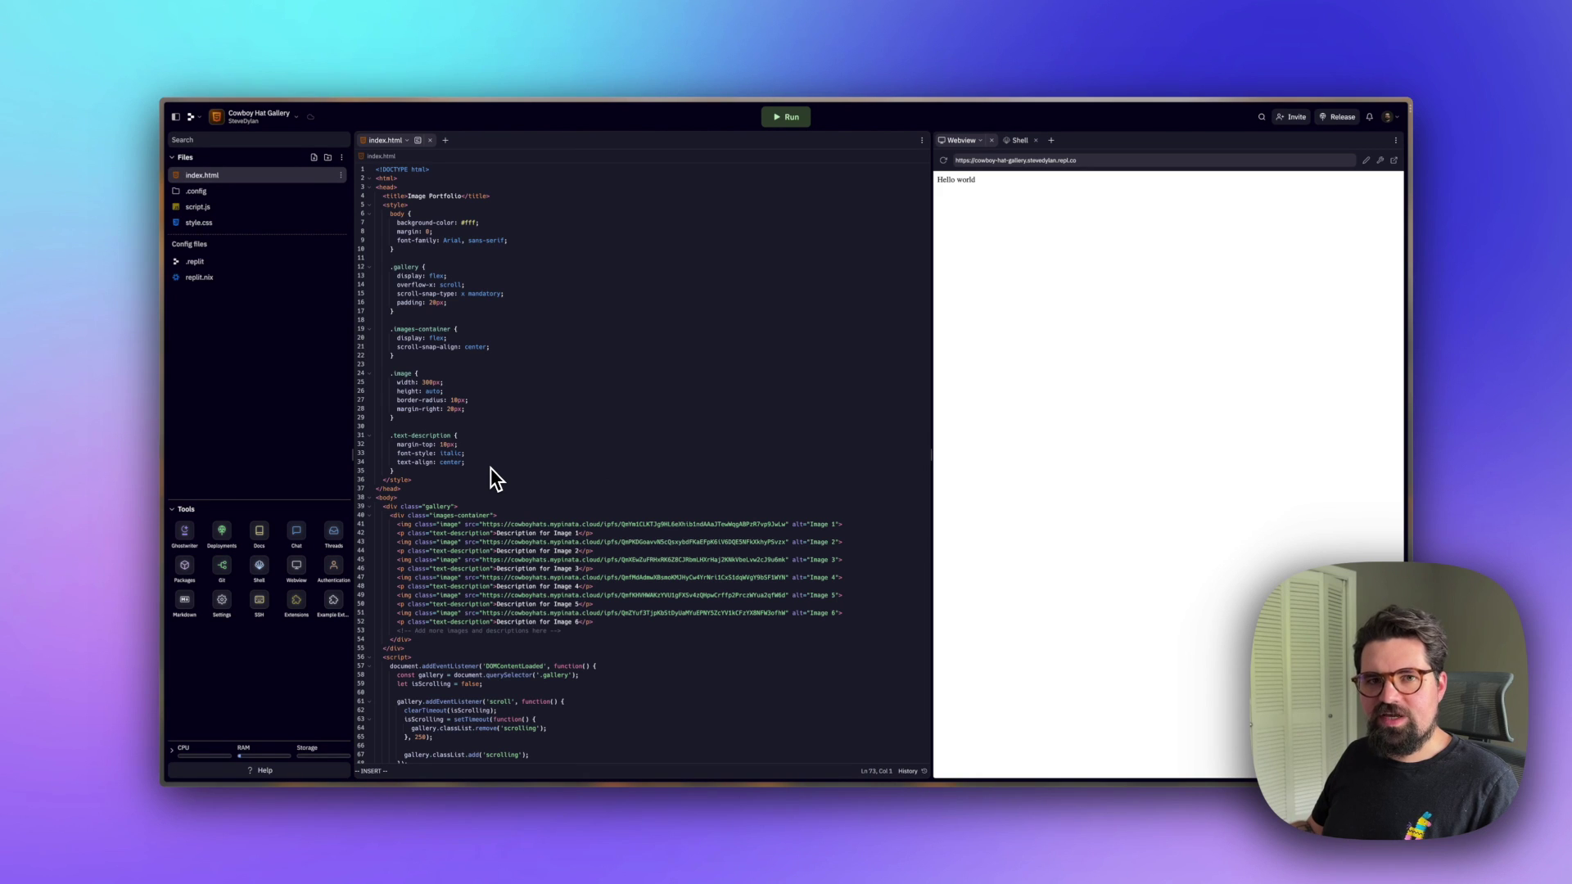
key("super+s")
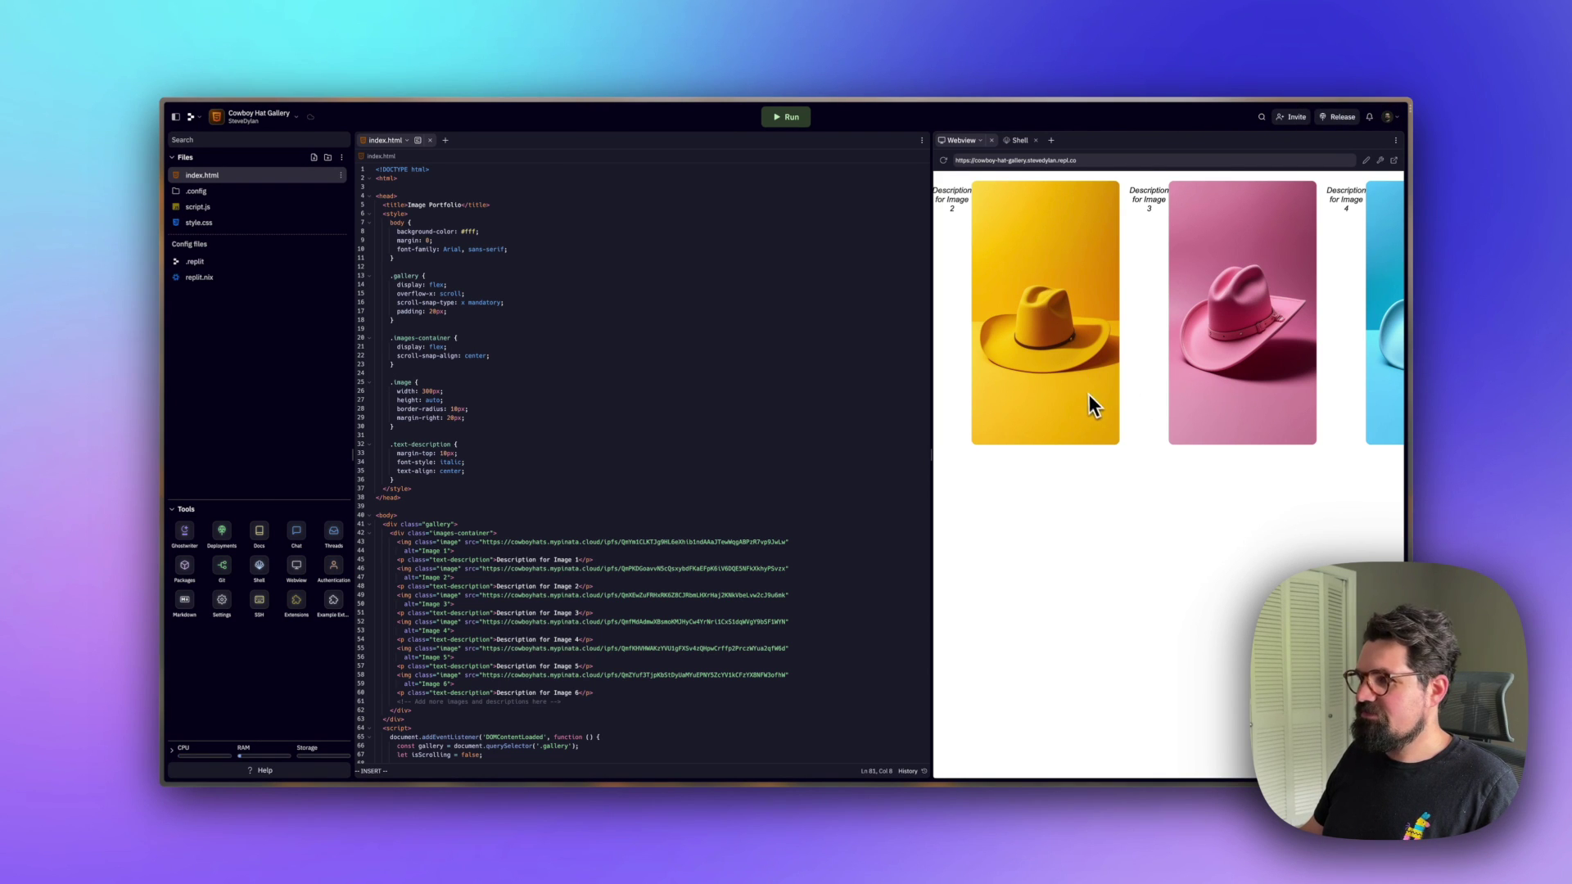
Scroll the webview left and right through the six cowboy hat images.
scroll(1054, 414, "left", 5)
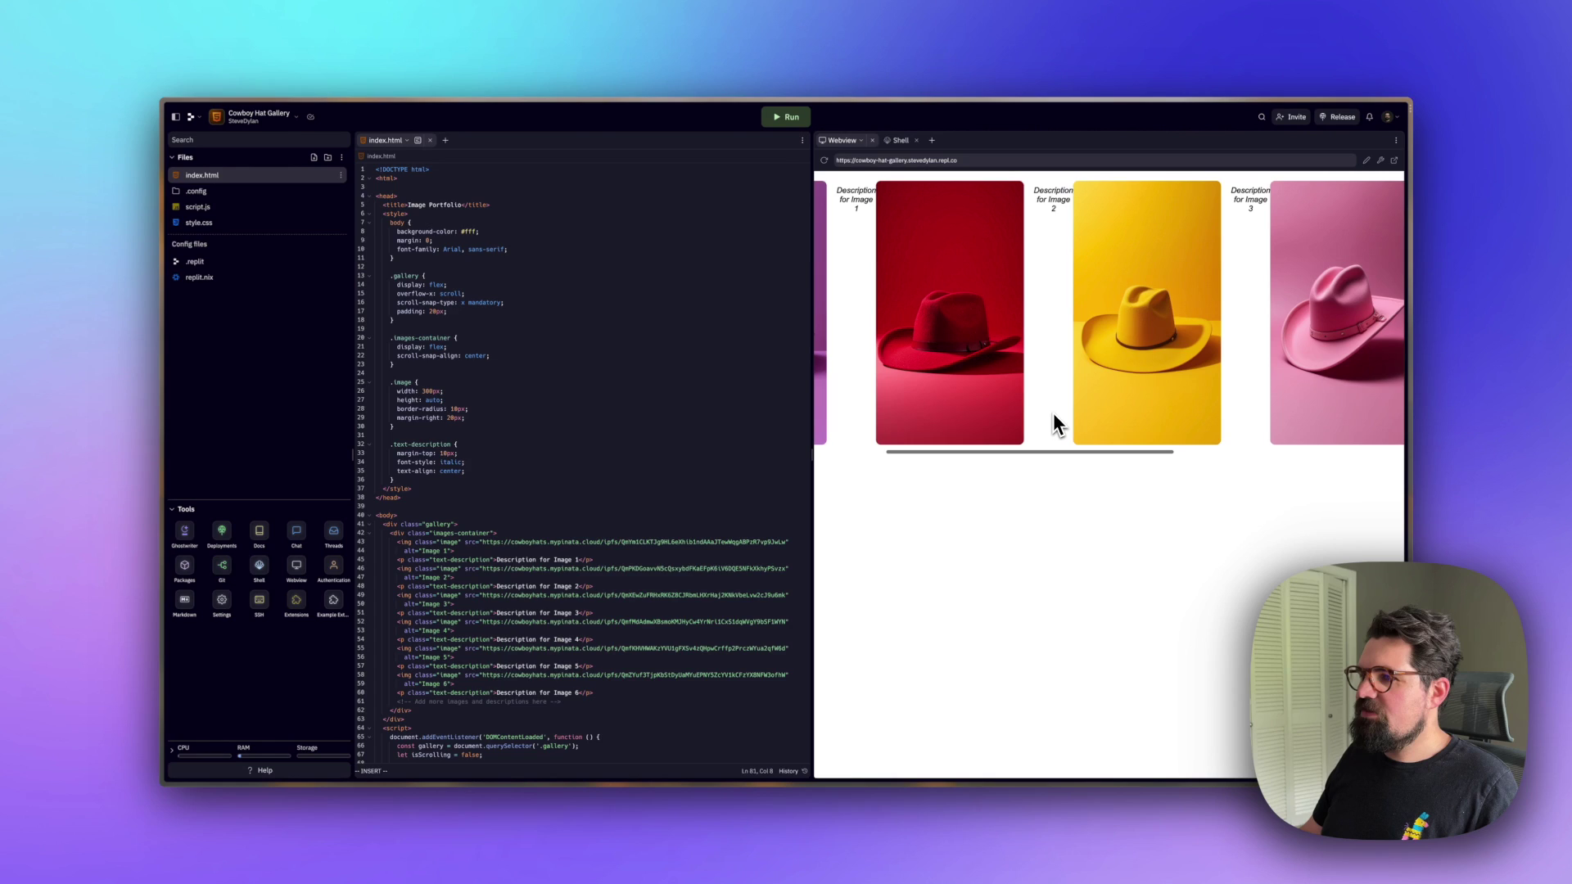
scroll(889, 440, "right", 10)
scroll(882, 442, "left", 5)
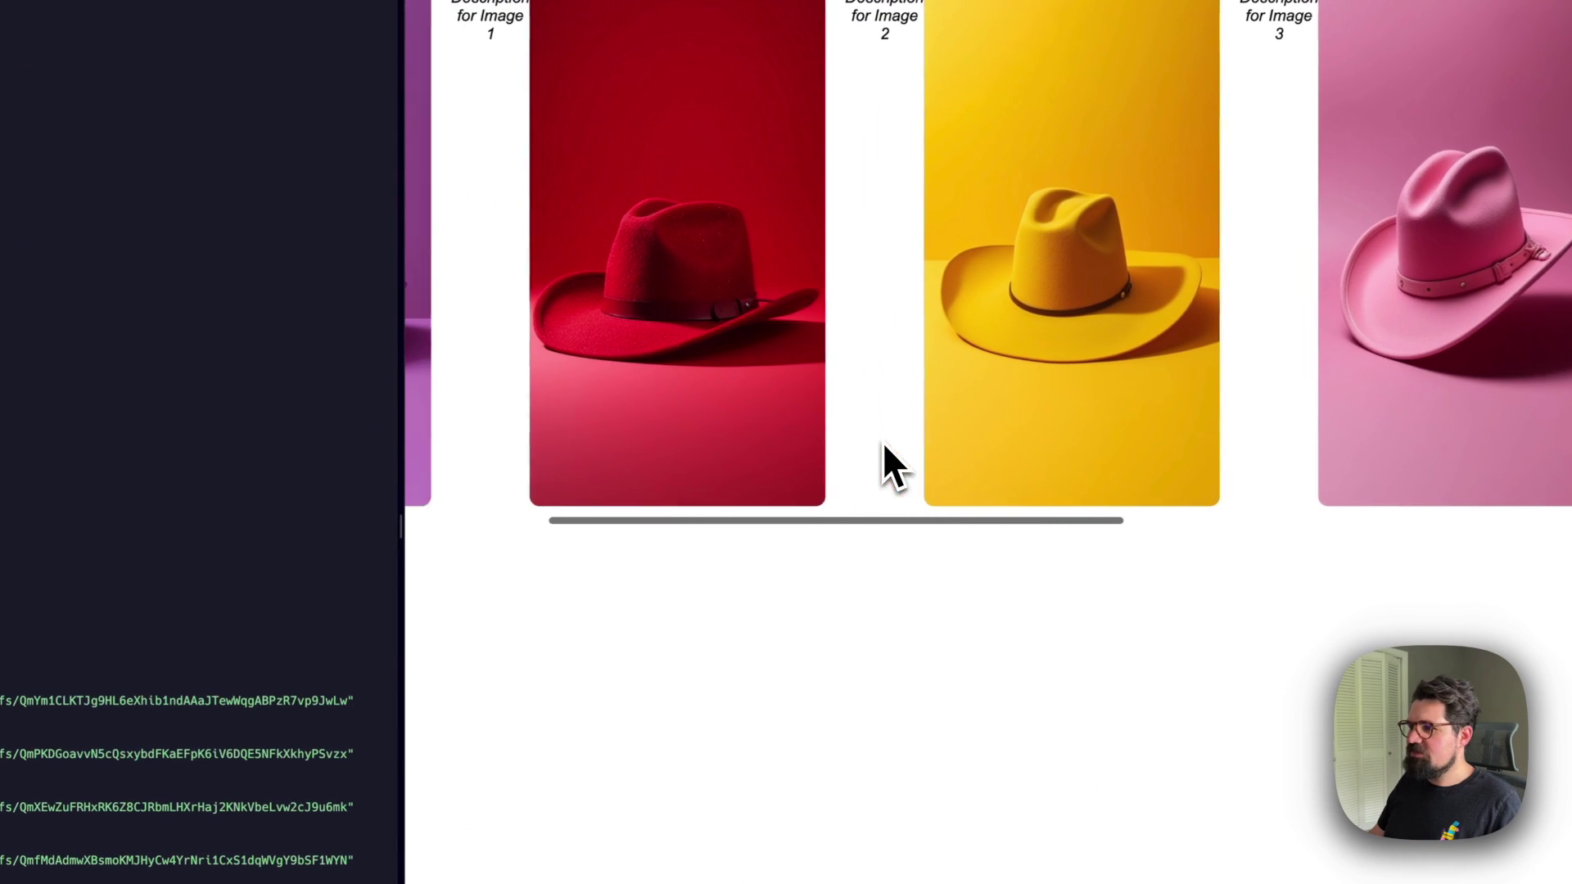
scroll(882, 442, "left", 5)
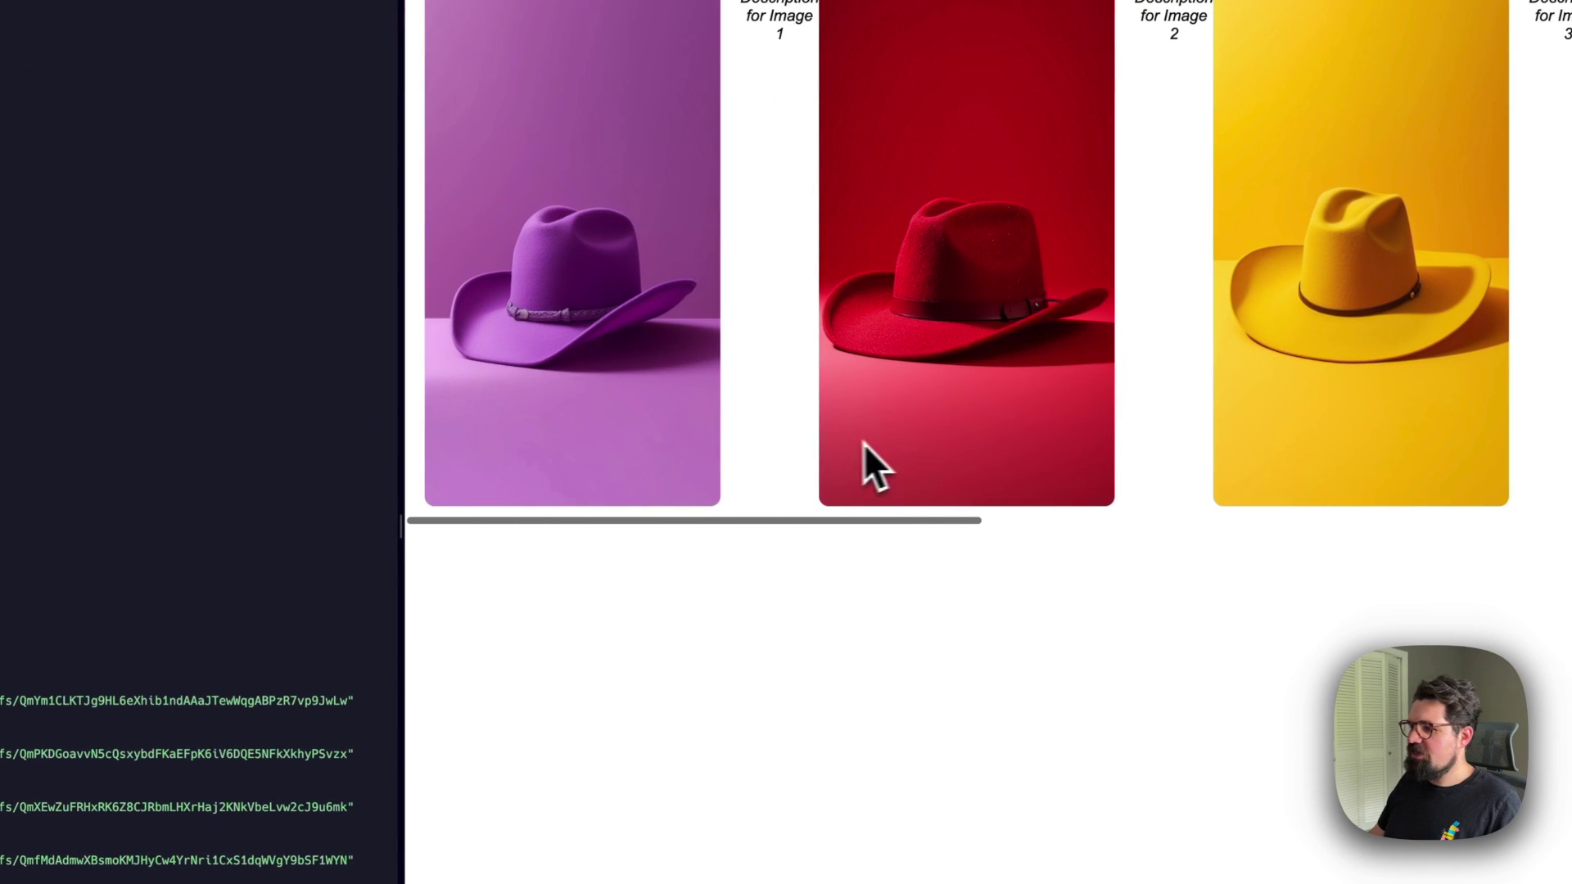
scroll(826, 446, "right", 10)
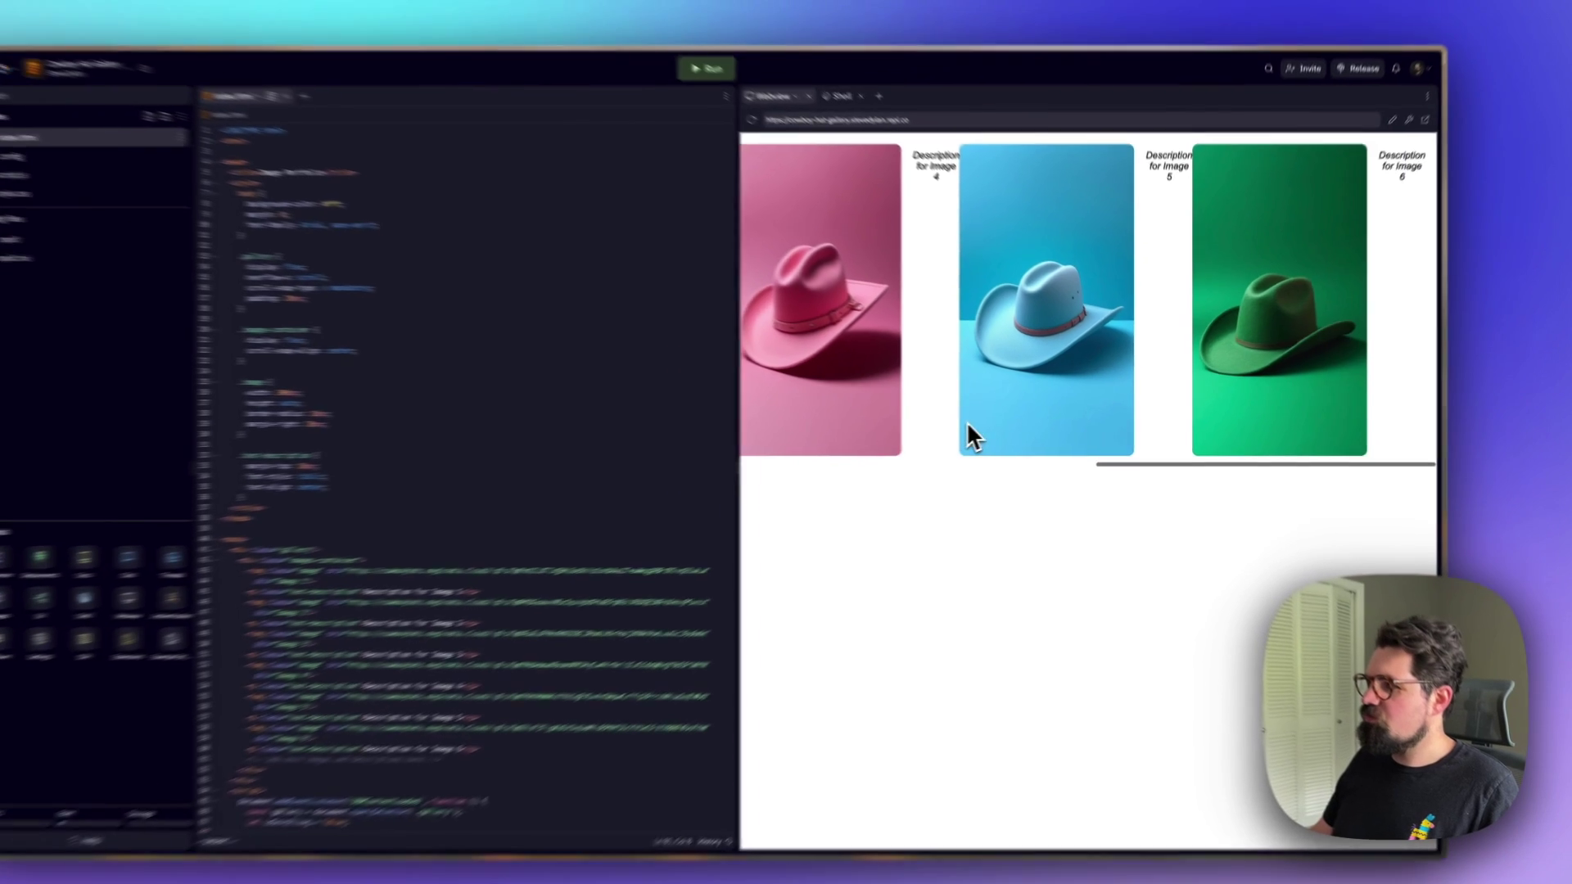
scroll(819, 458, "left", 5)
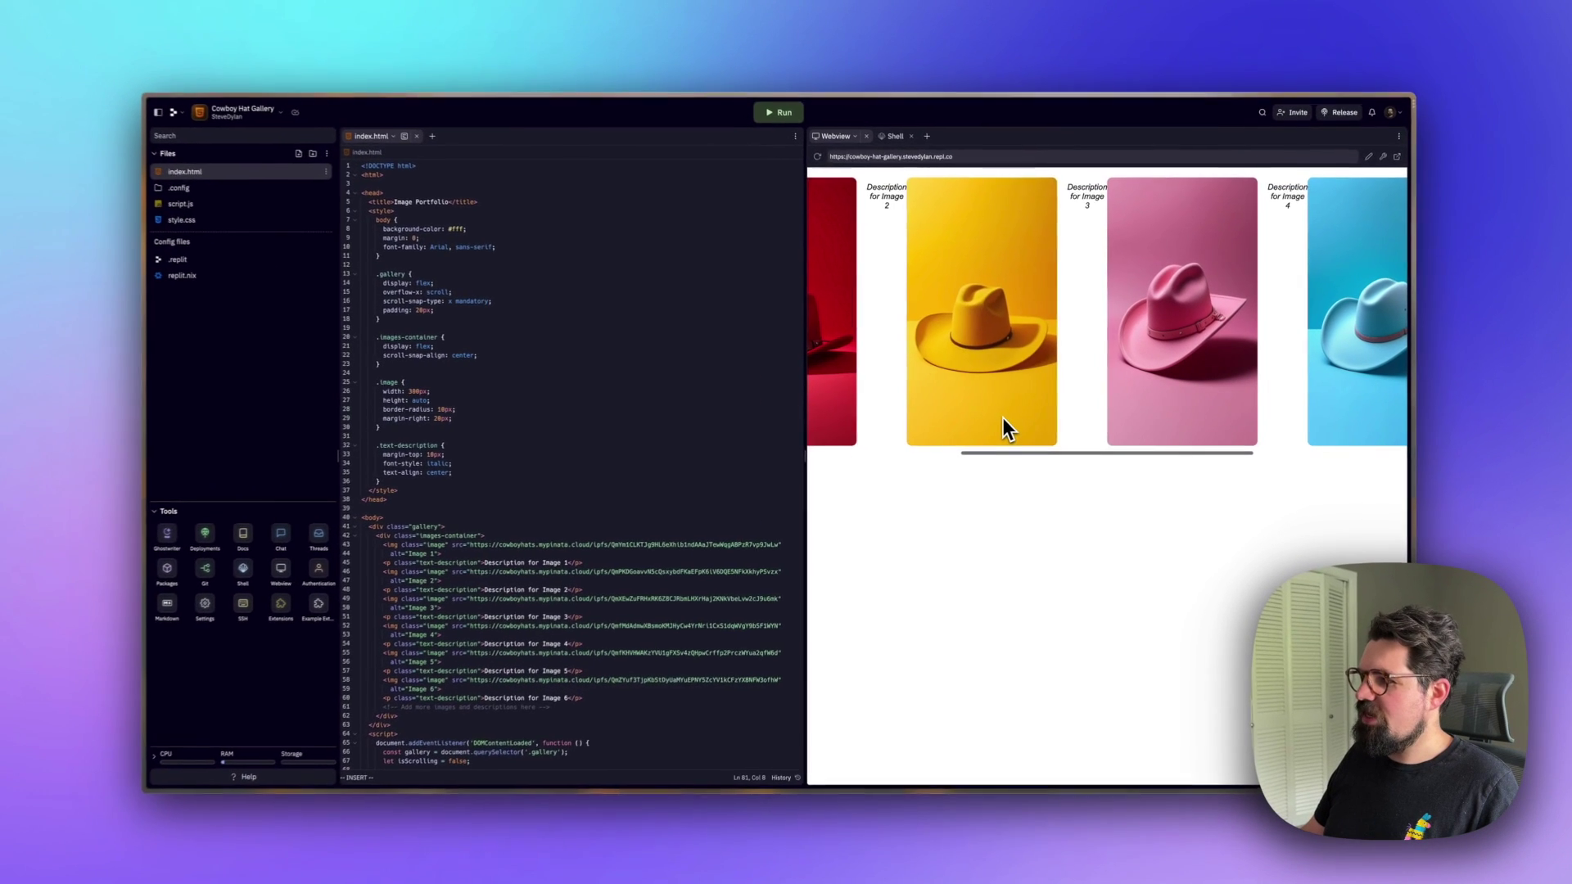
scroll(839, 462, "right", 5)
scroll(1015, 416, "right", 5)
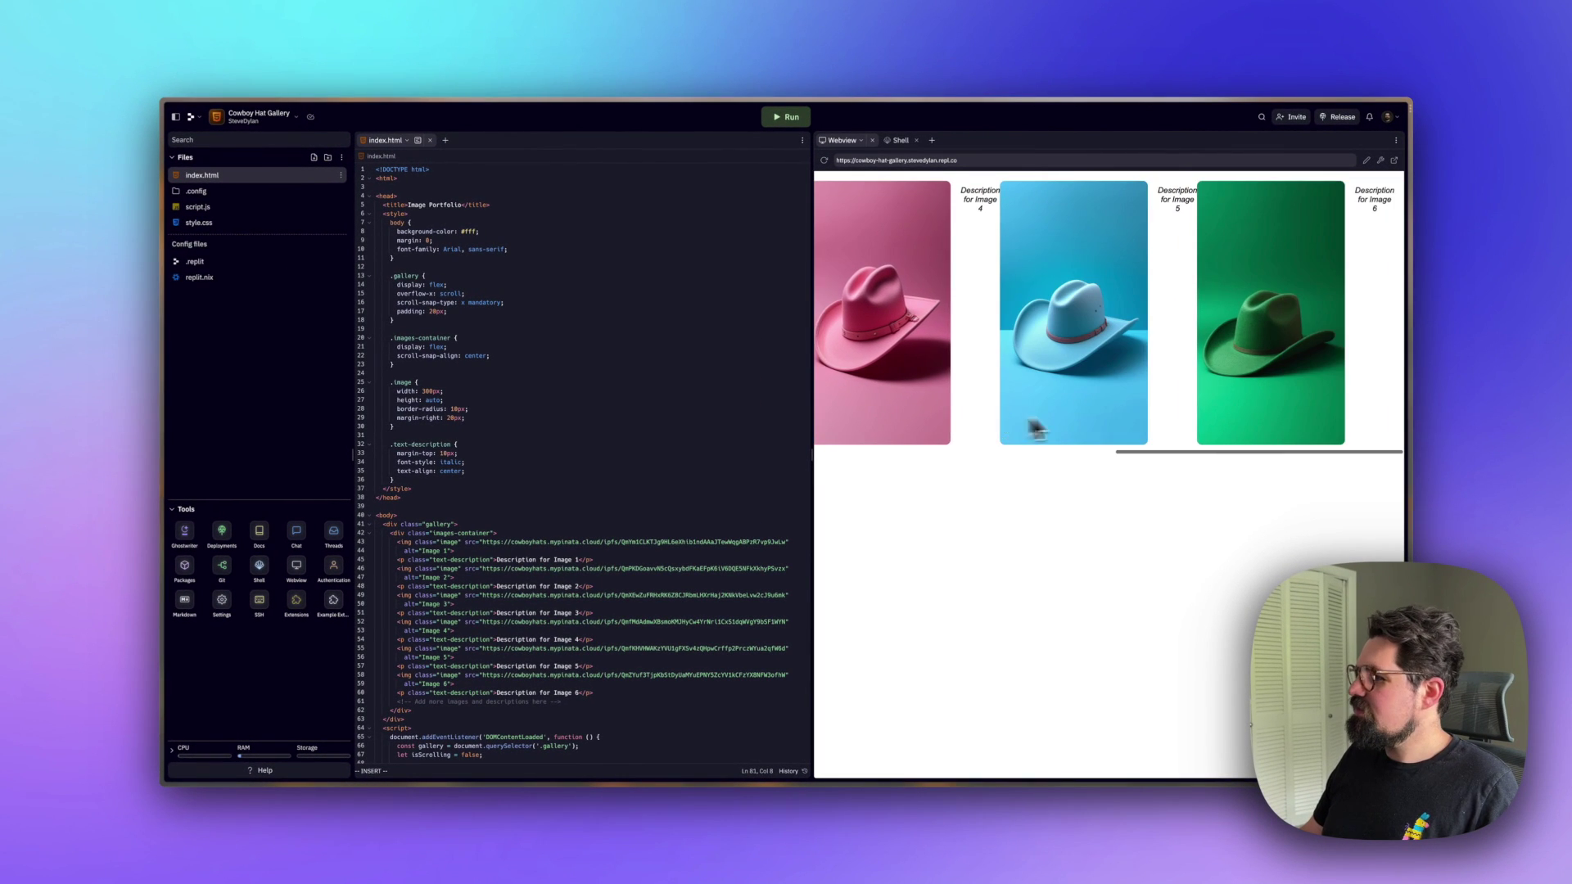
scroll(1231, 404, "left", 10)
scroll(1174, 408, "left", 10)
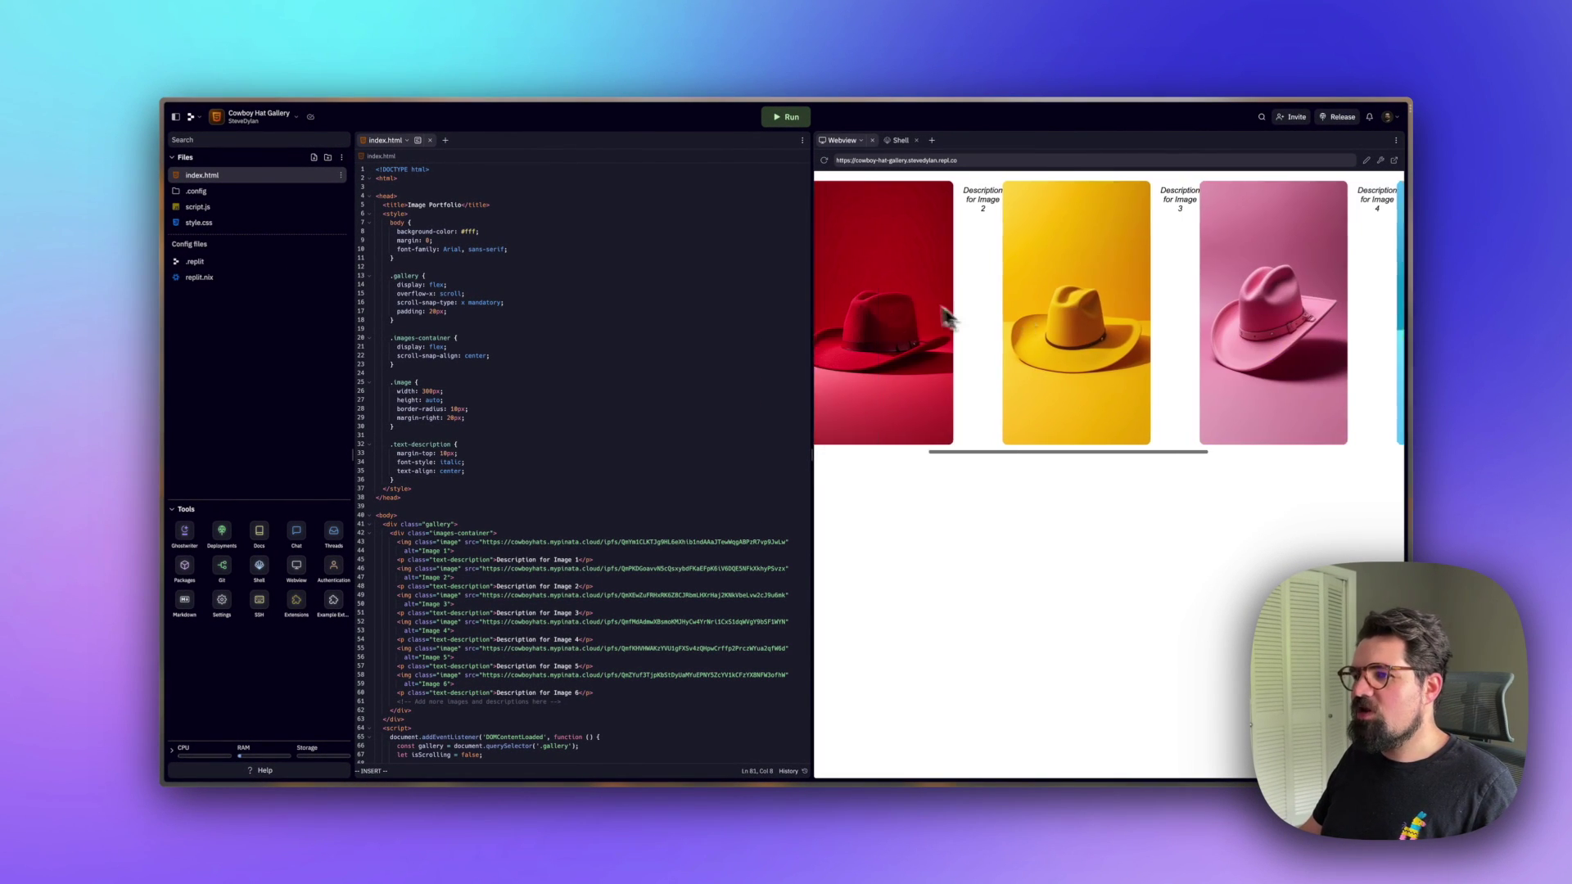
scroll(842, 271, "left", 5)
scroll(849, 280, "right", 3)
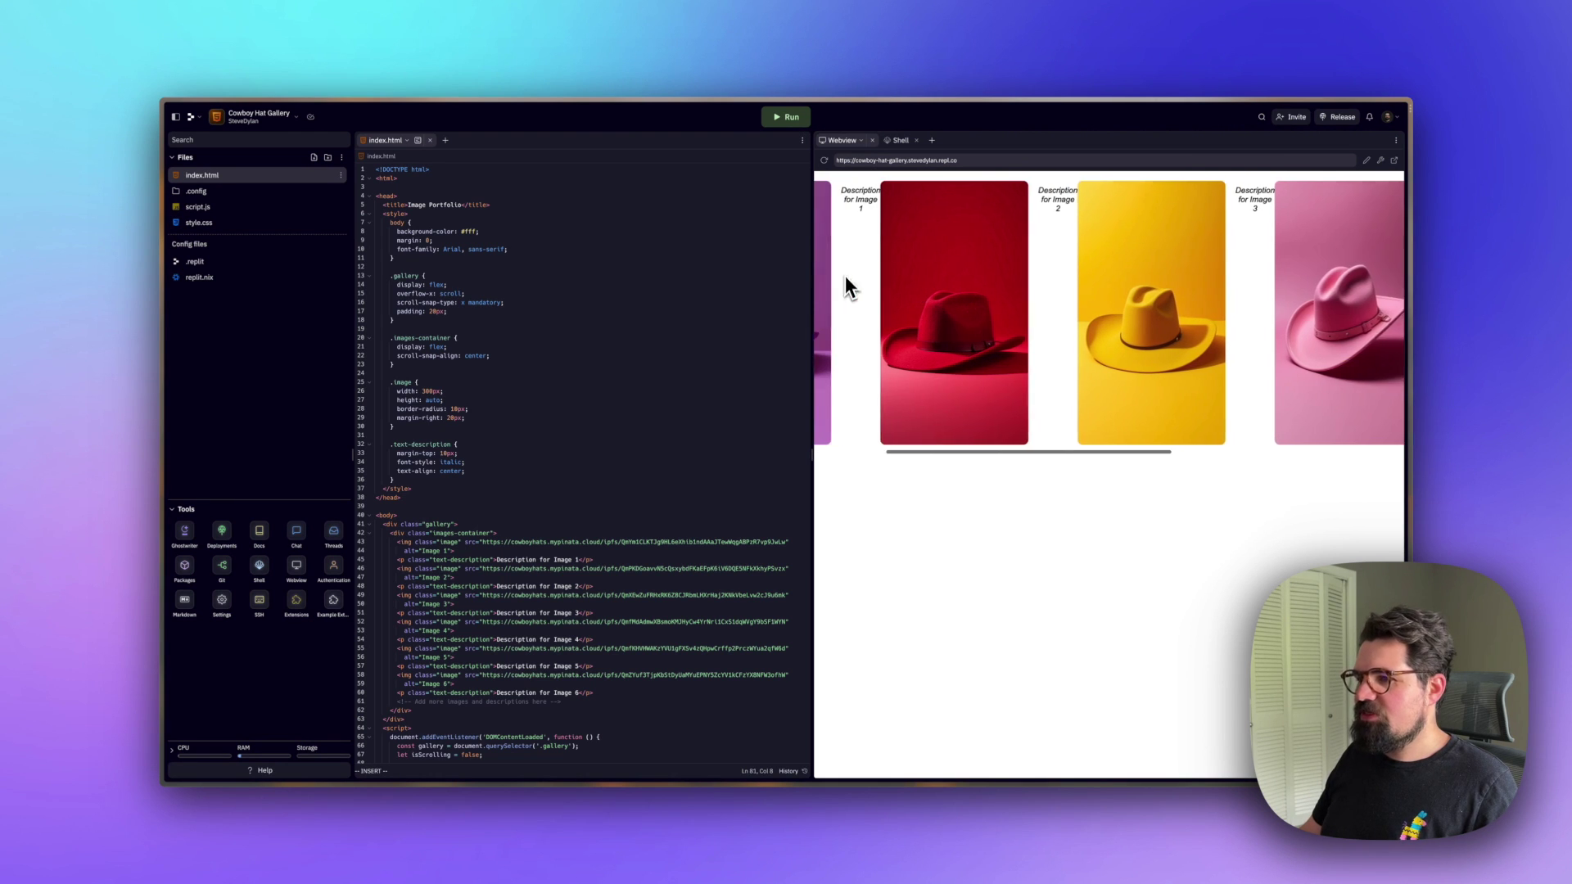
scroll(827, 292, "left", 3)
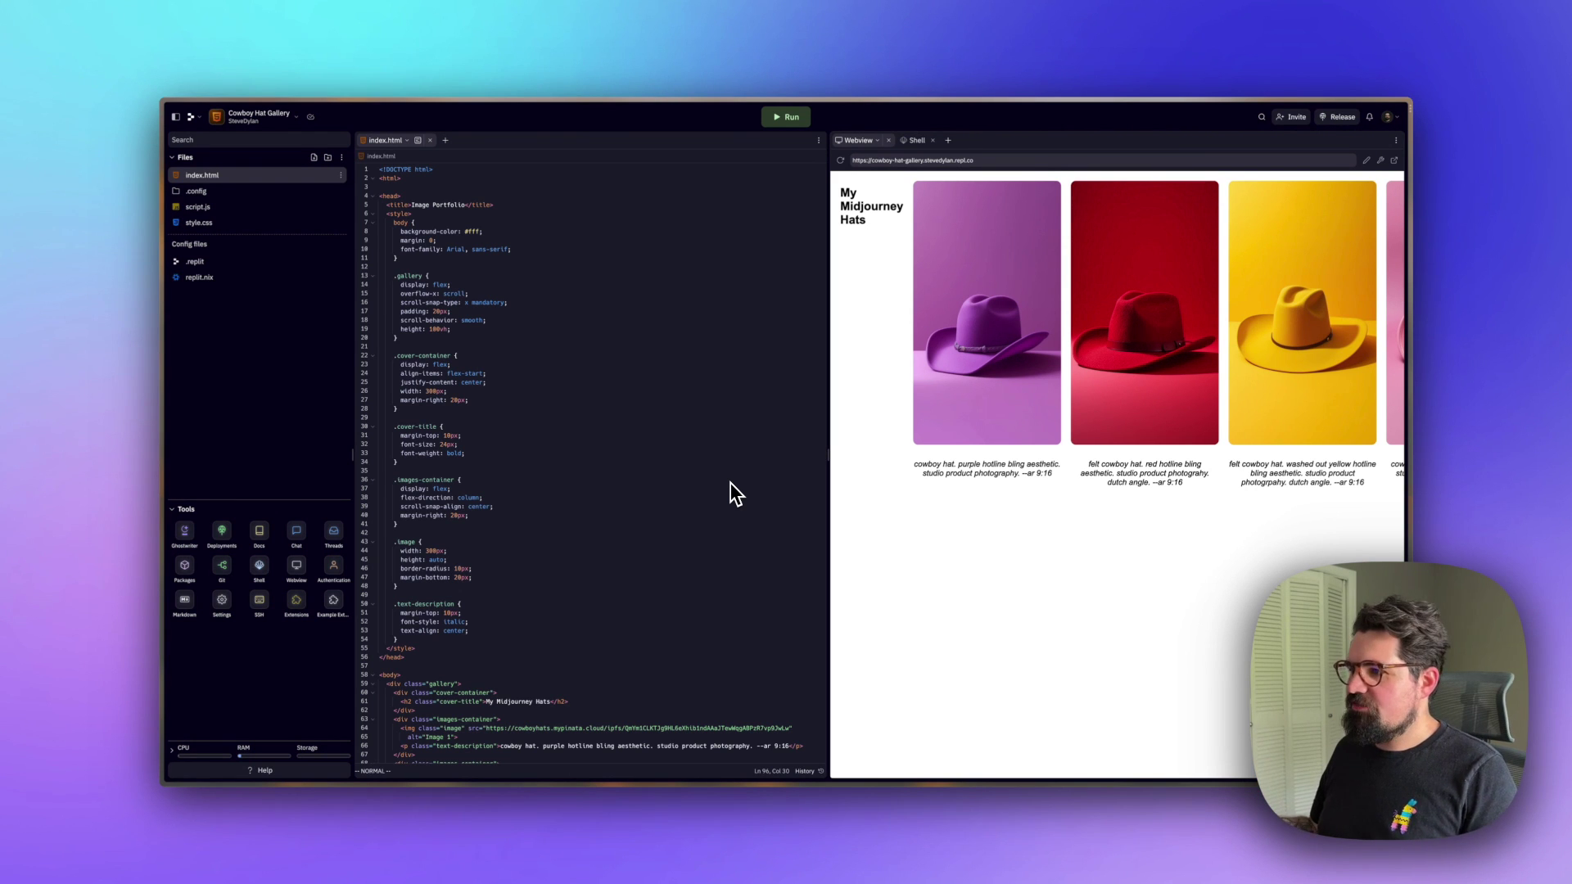
Scroll the preview to check the purple, red, yellow, pink, light blue and green hat captions.
scroll(1183, 396, "right", 6)
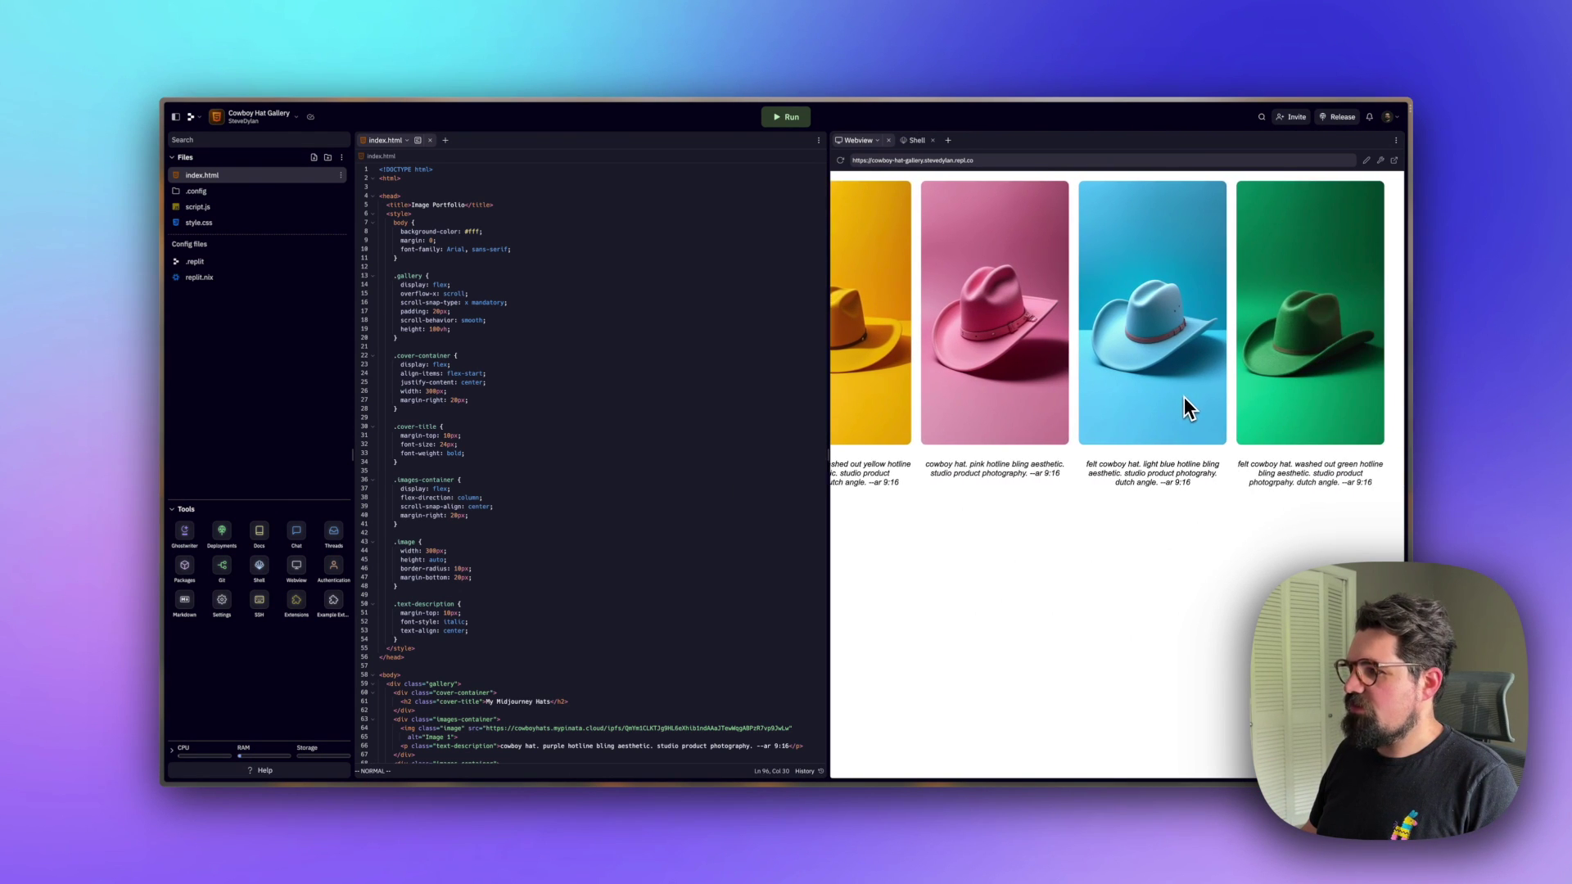
scroll(1126, 485, "left", 5)
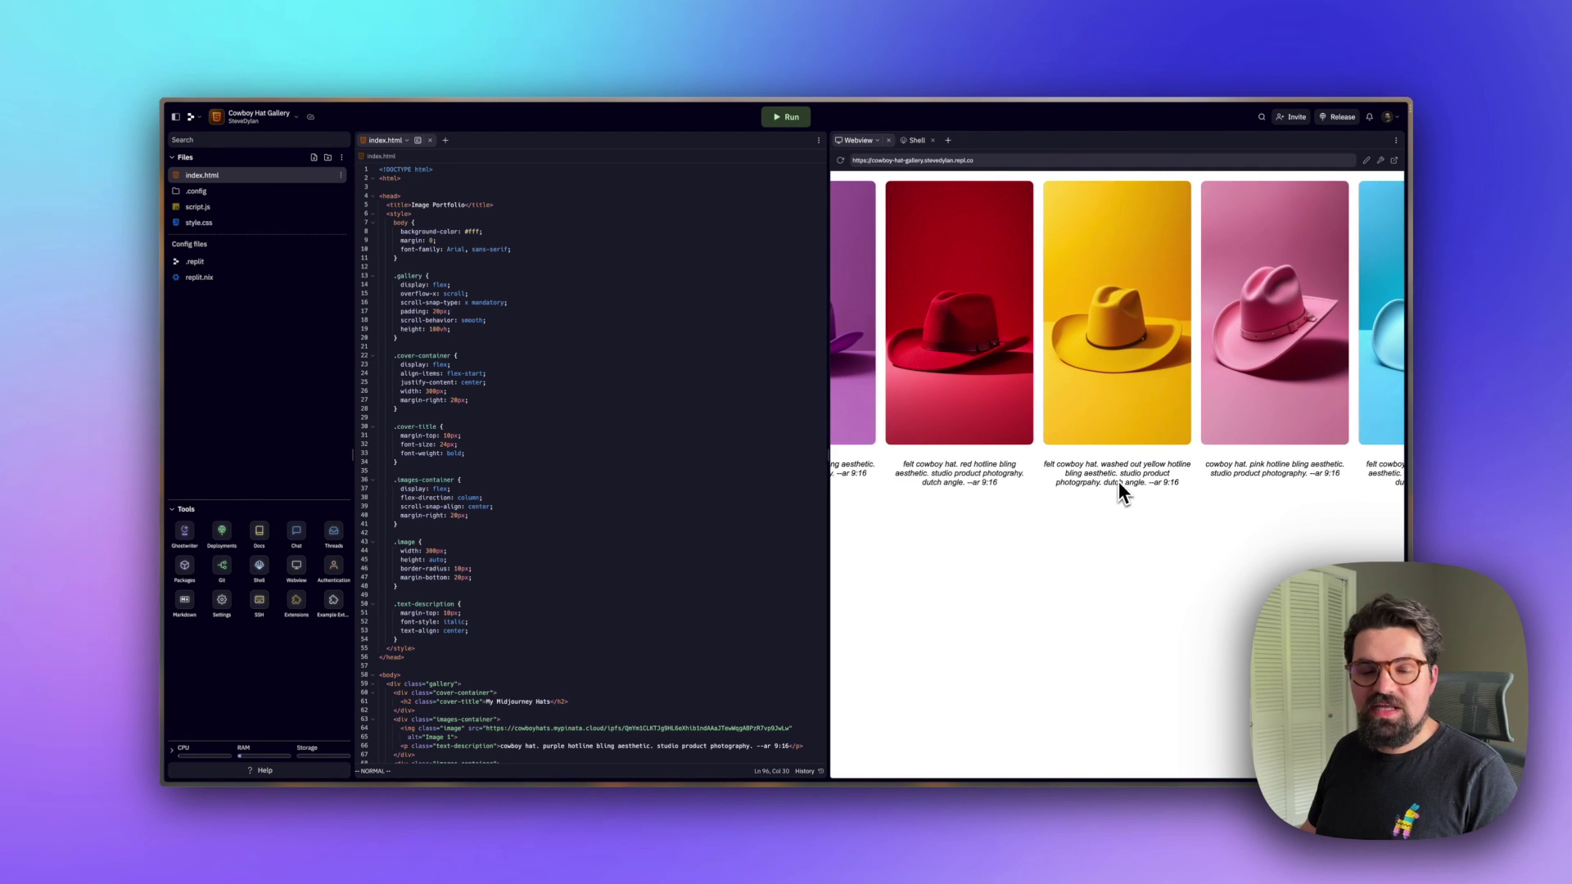
scroll(1115, 482, "left", 3)
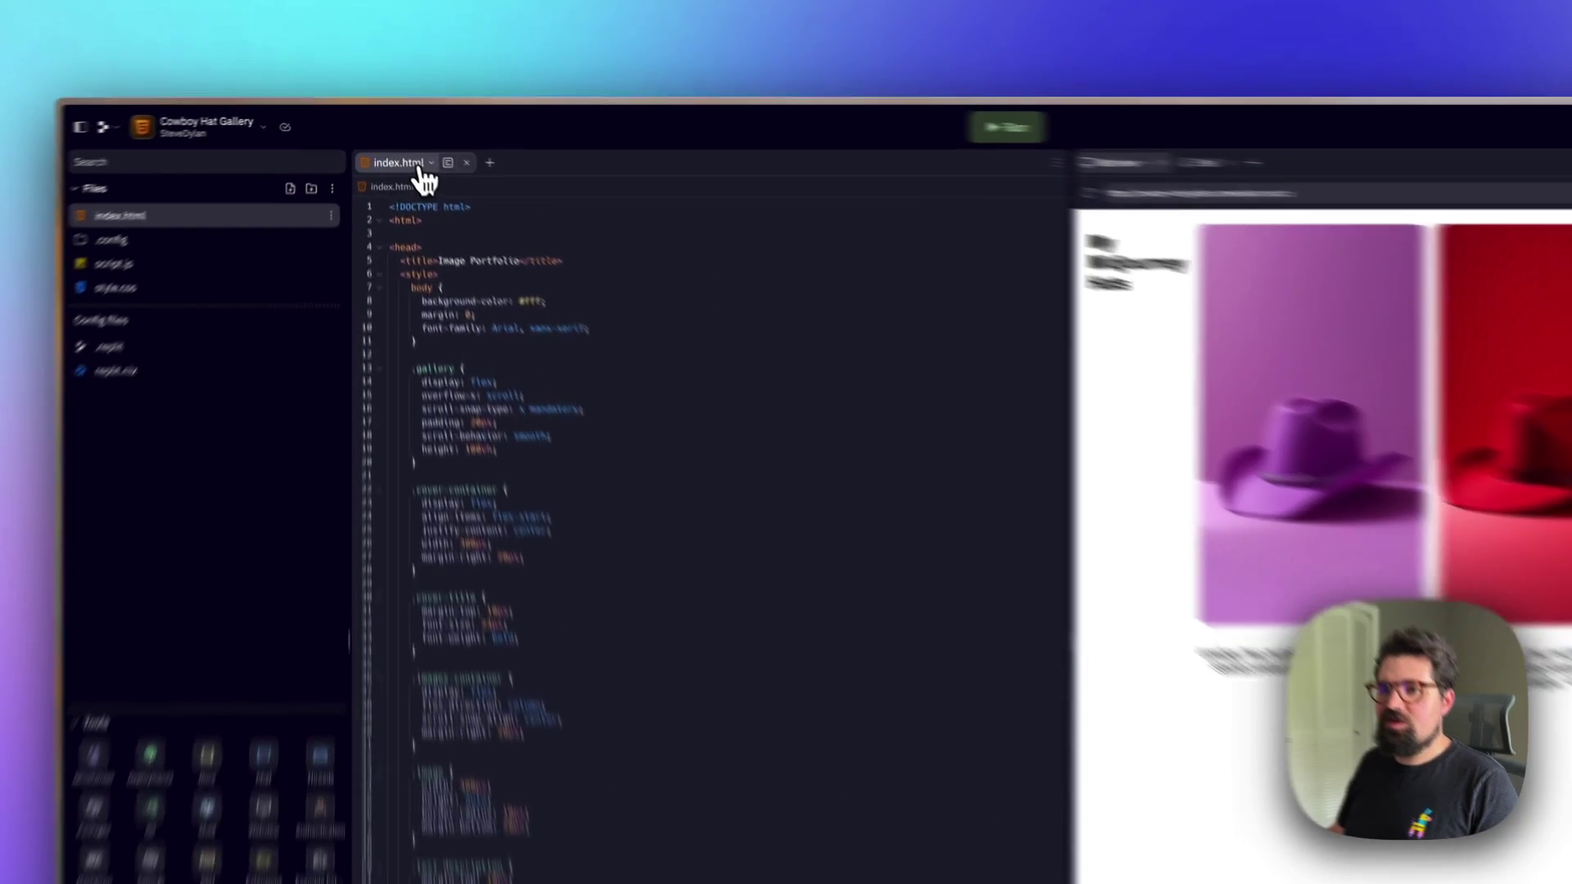
Open the index.html action menu, then preview midjourney-hats.html from Pinata's Files list.
left_click(396, 146)
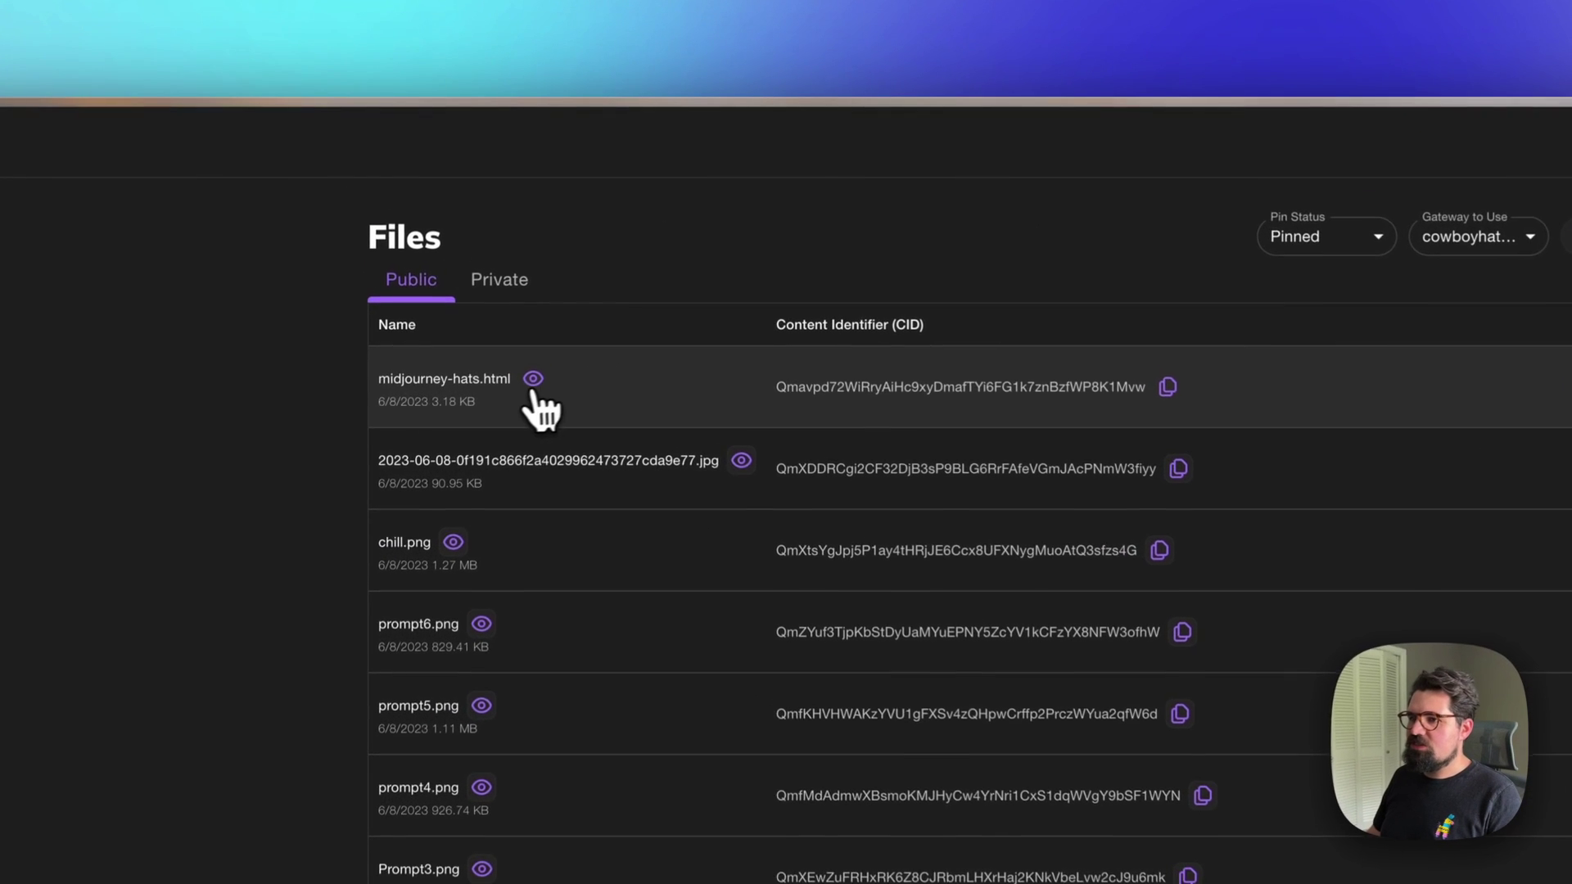
left_click(570, 240)
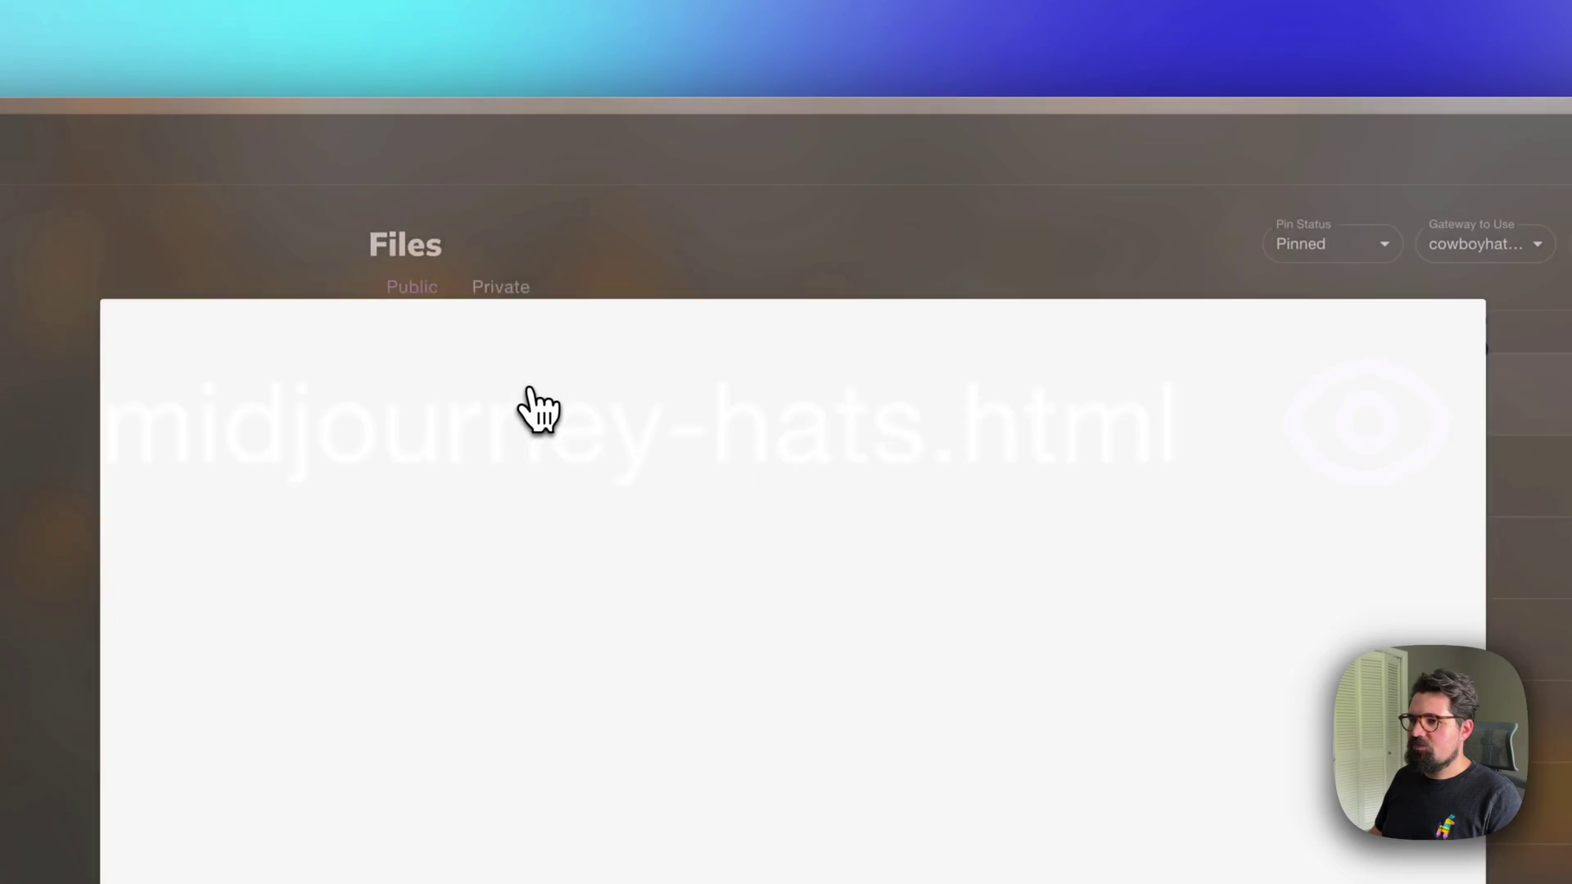